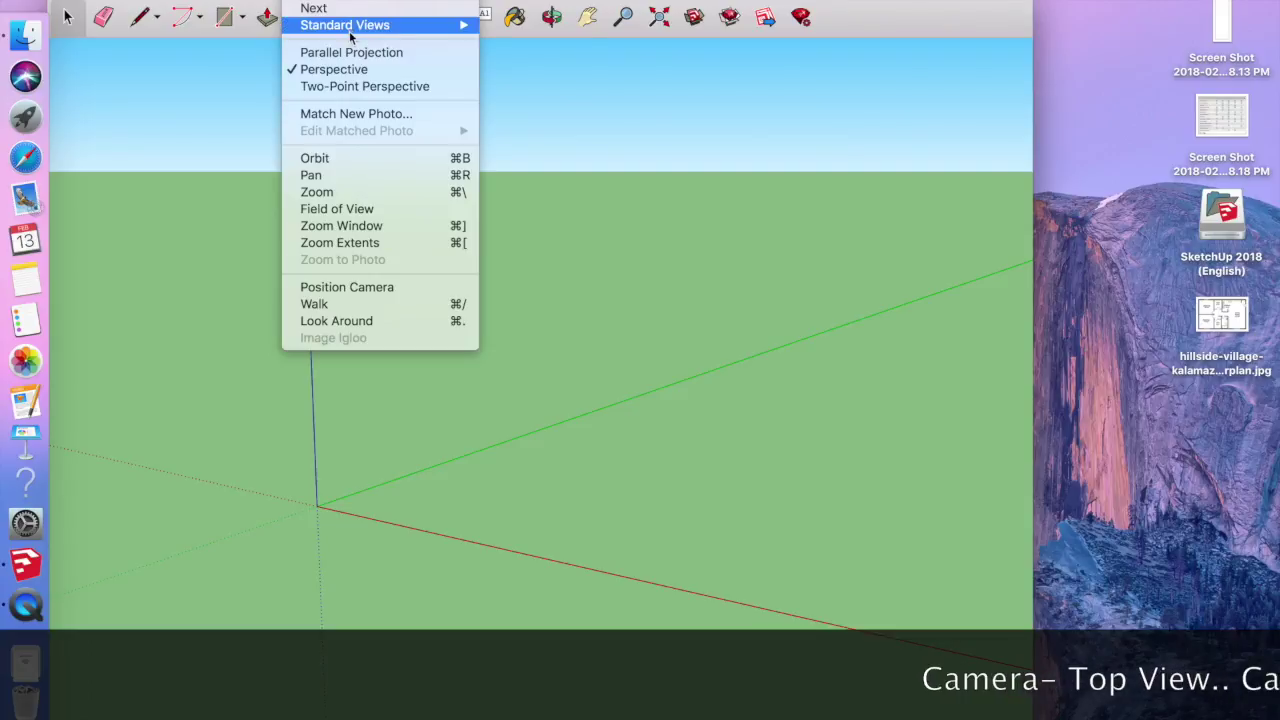
- Set the camera to the standard Top view with Parallel Projection
{"action": "left_click", "coordinate": [528, 26]}
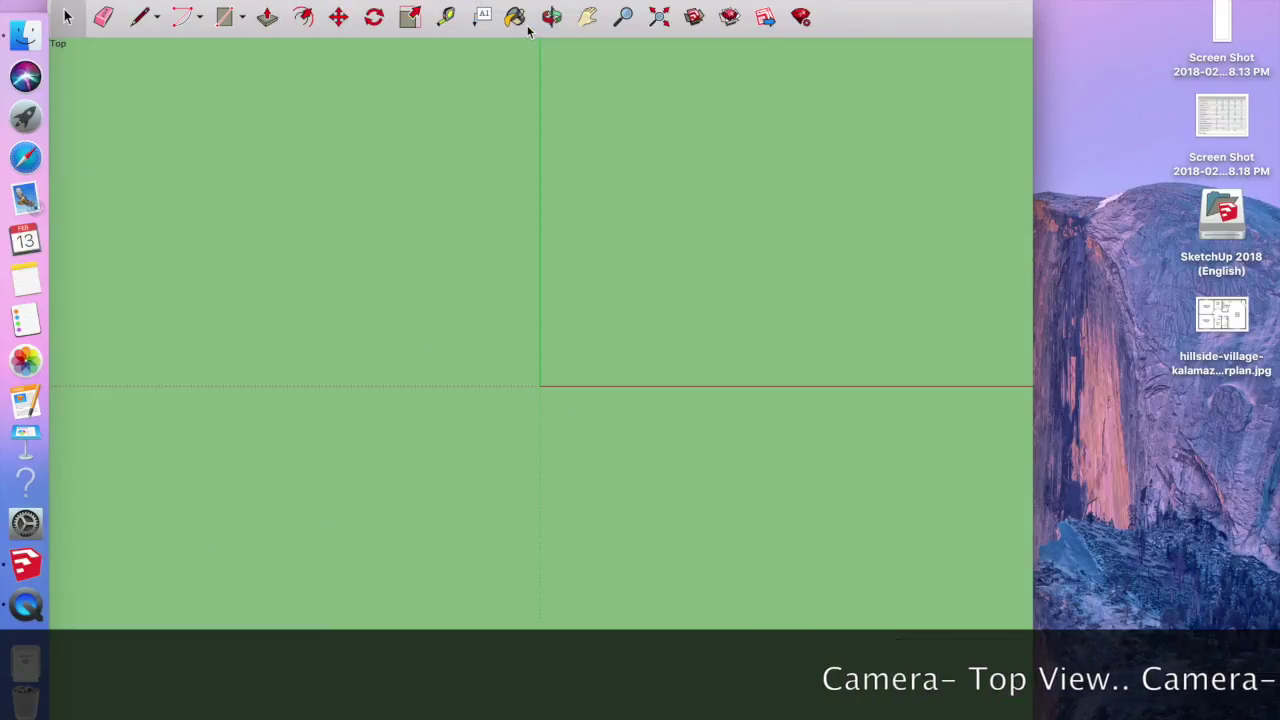
{"action": "left_click", "coordinate": [587, 17]}
{"action": "middle_click_drag", "start_coordinate": [598, 214], "coordinate": [450, 350]}
{"action": "left_click", "coordinate": [300, 2]}
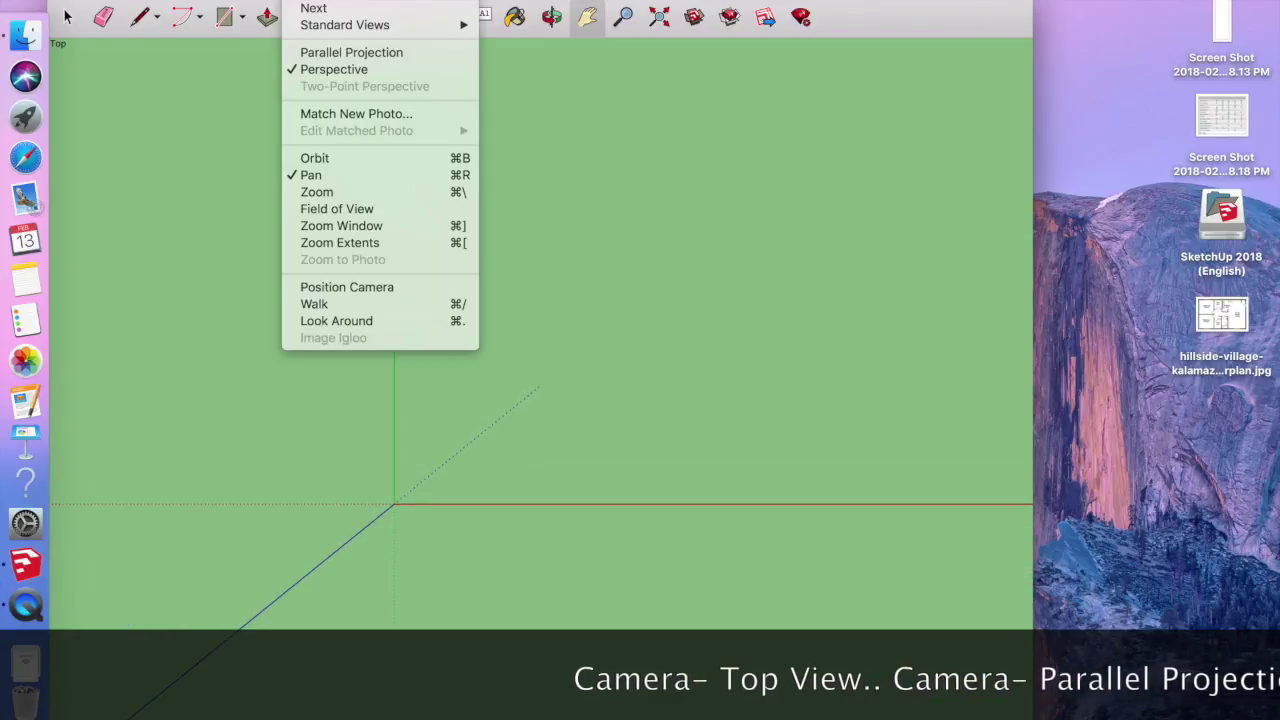
{"action": "left_click", "coordinate": [343, 49]}
{"action": "left_click_drag", "start_coordinate": [594, 289], "coordinate": [320, 476]}
- Import the hillside-village floor plan JPG from the desktop, anchor it at the origin and scale it up freehand
{"action": "left_click_drag", "start_coordinate": [1232, 312], "coordinate": [438, 484]}
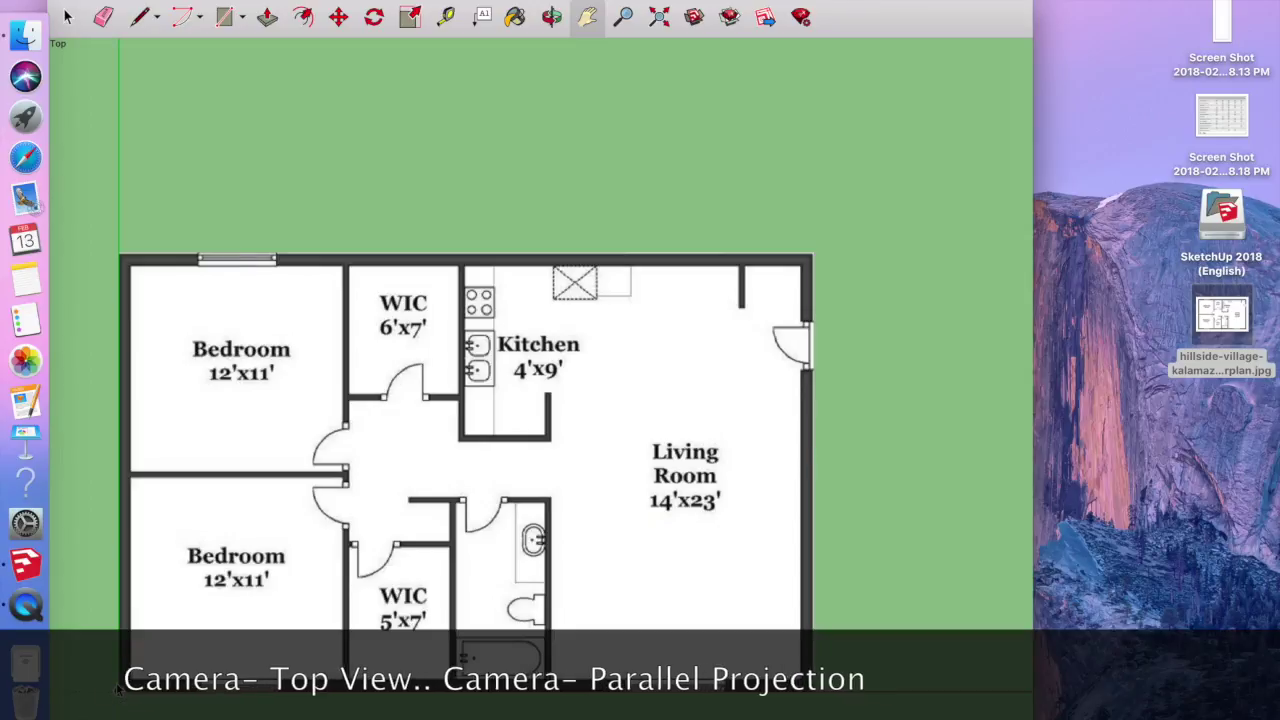
{"action": "left_click", "coordinate": [117, 690]}
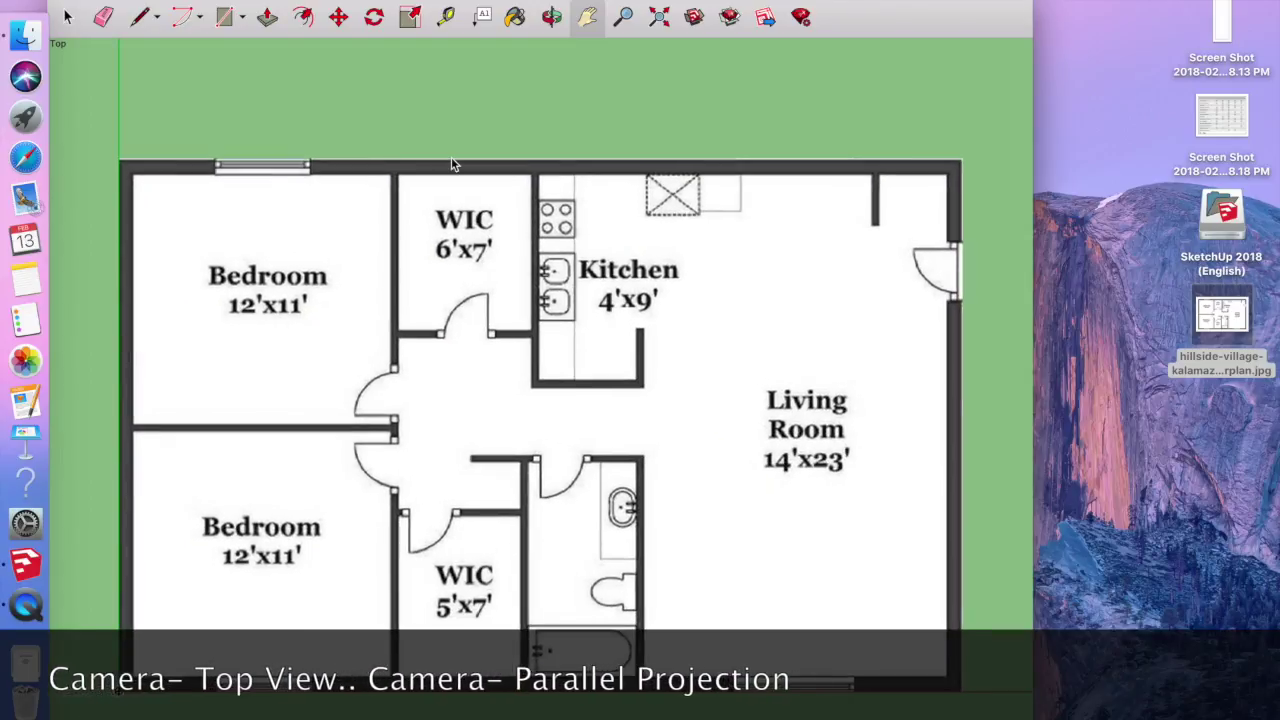
{"action": "left_click", "coordinate": [421, 177]}
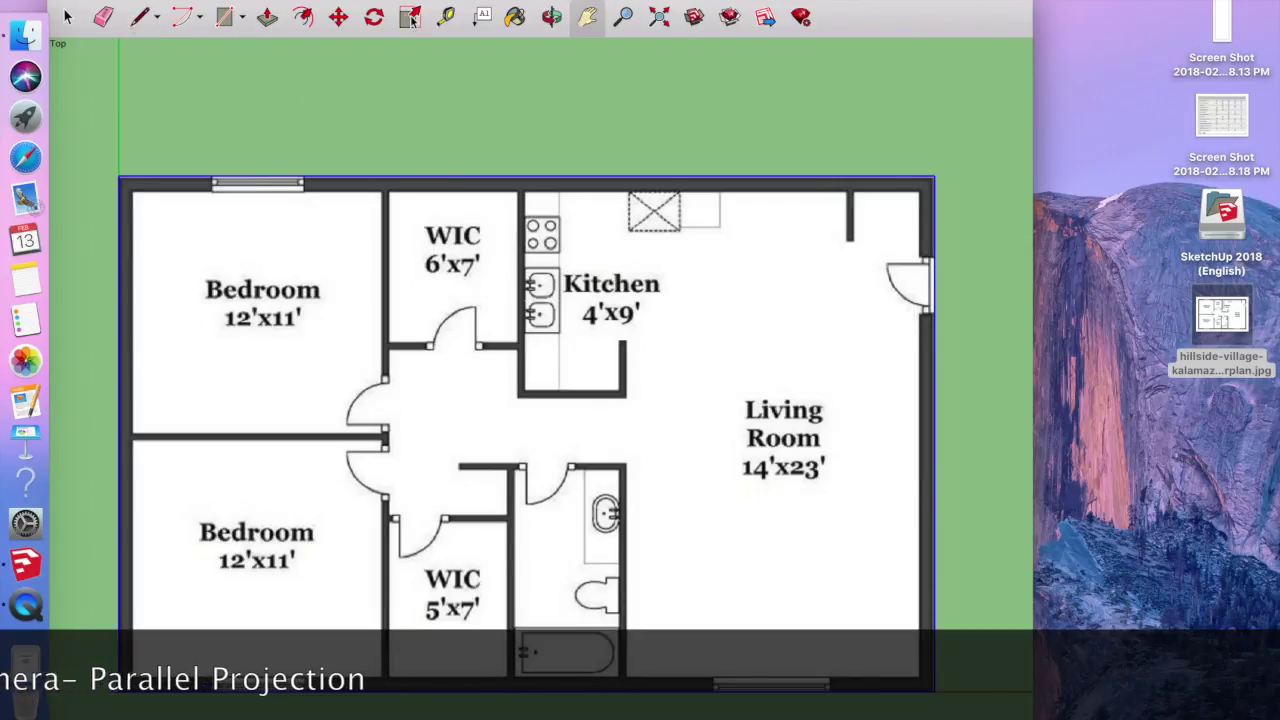
- Trace rectangles over the living room, kitchen, bathroom, 5'x7' WIC and lower bedroom along the wall centres of the plan
{"action": "left_click", "coordinate": [224, 17]}
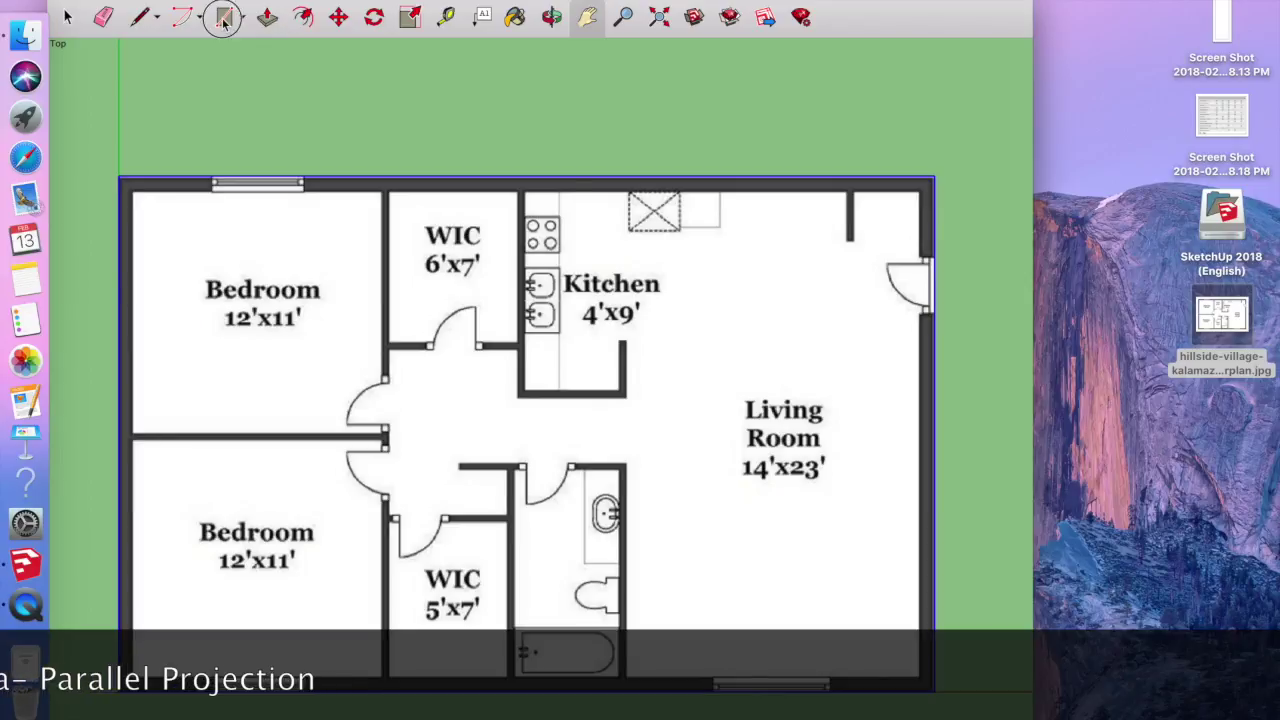
{"action": "left_click", "coordinate": [121, 190]}
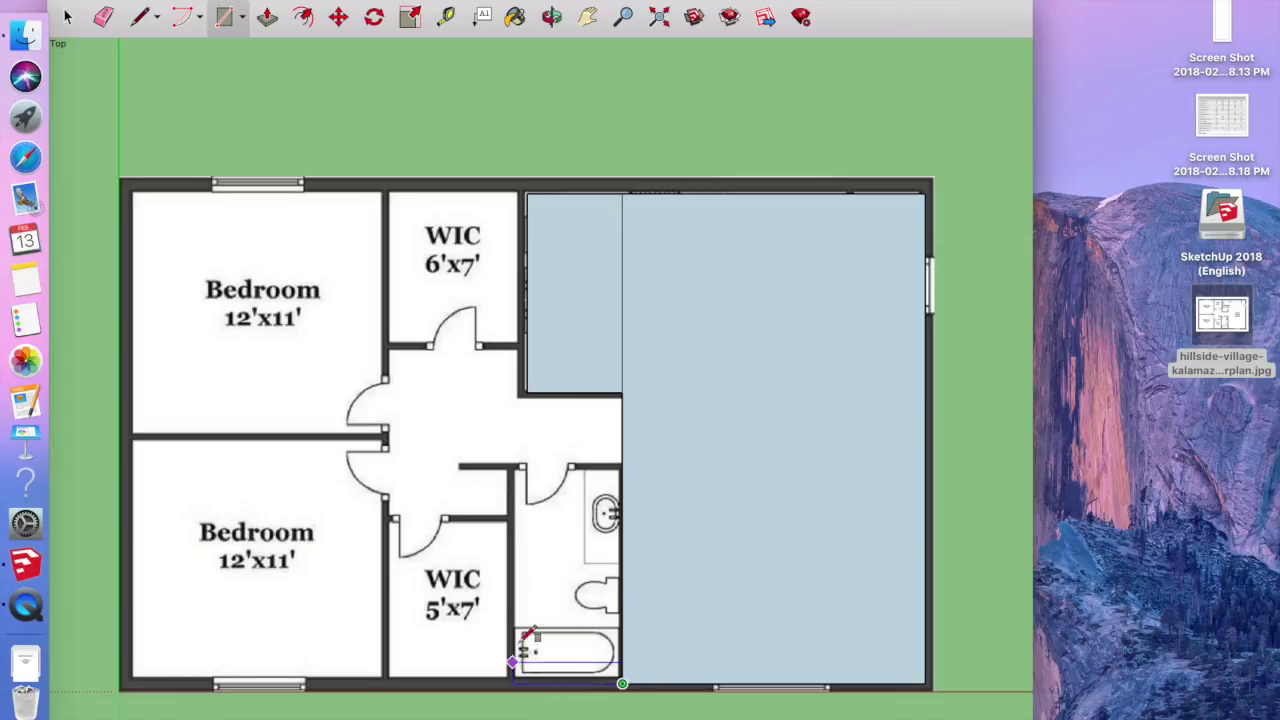
{"action": "left_click", "coordinate": [511, 466]}
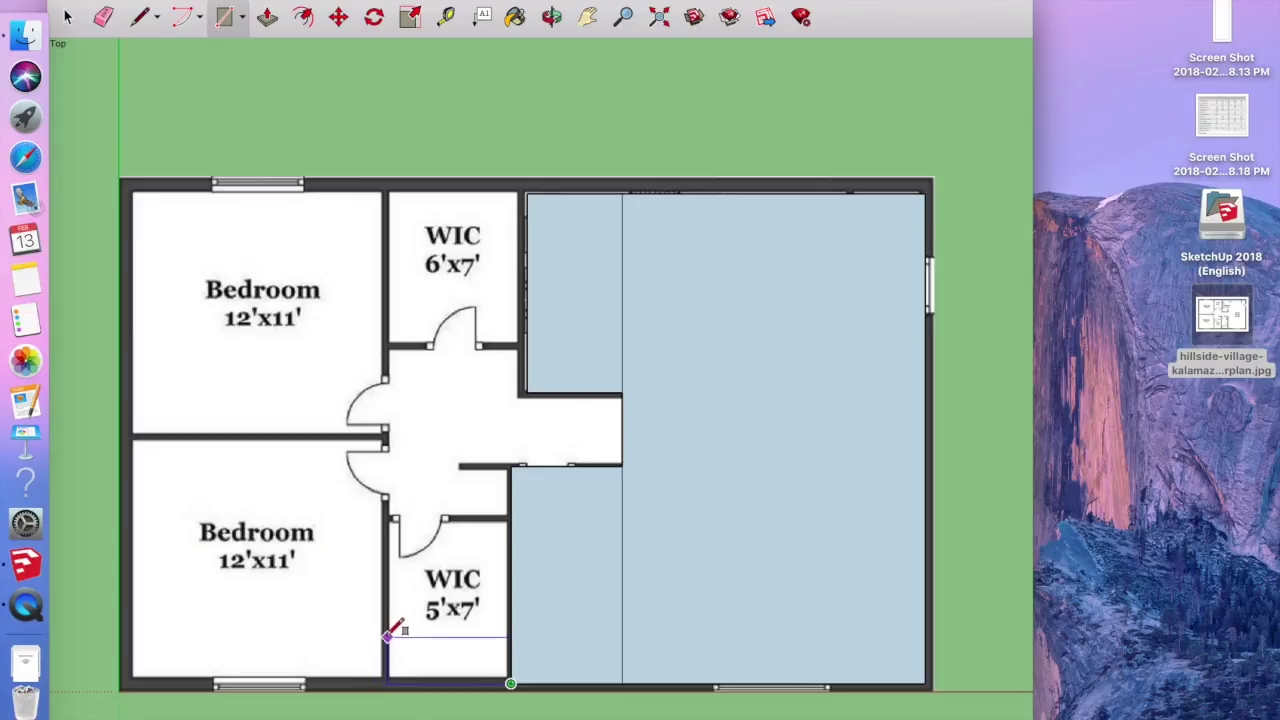
{"action": "left_click", "coordinate": [385, 517]}
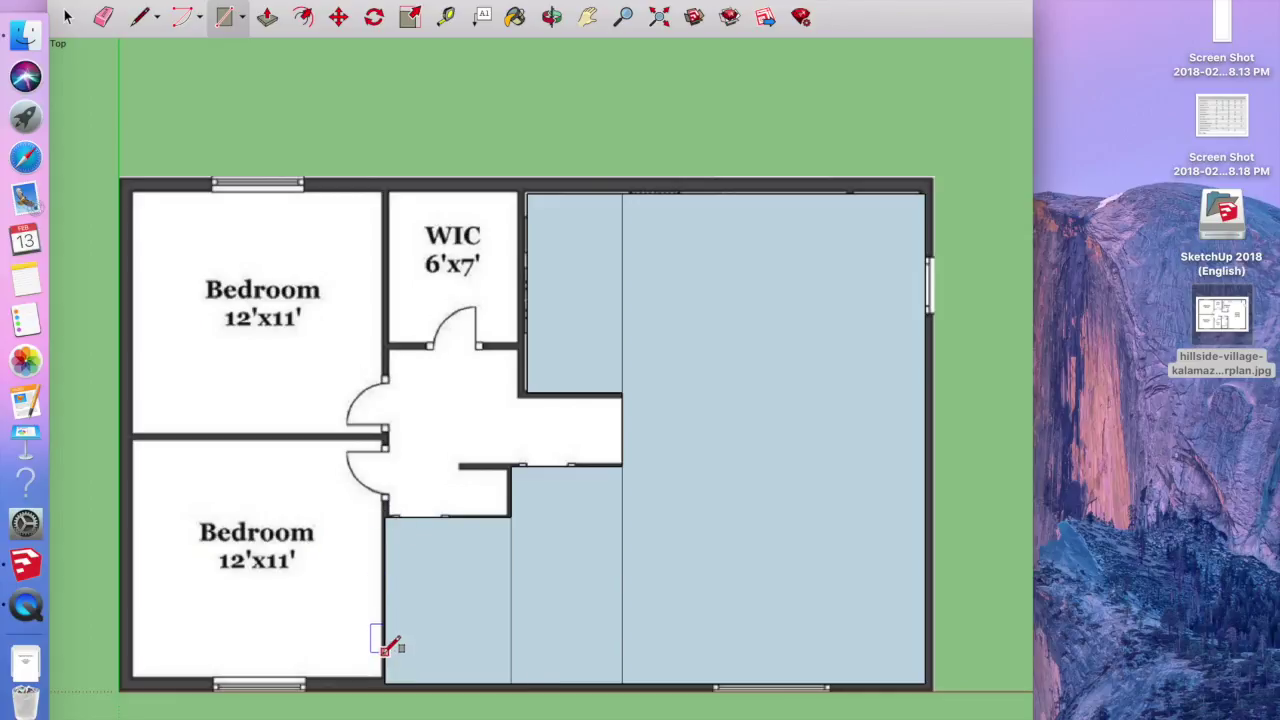
{"action": "left_click", "coordinate": [385, 683]}
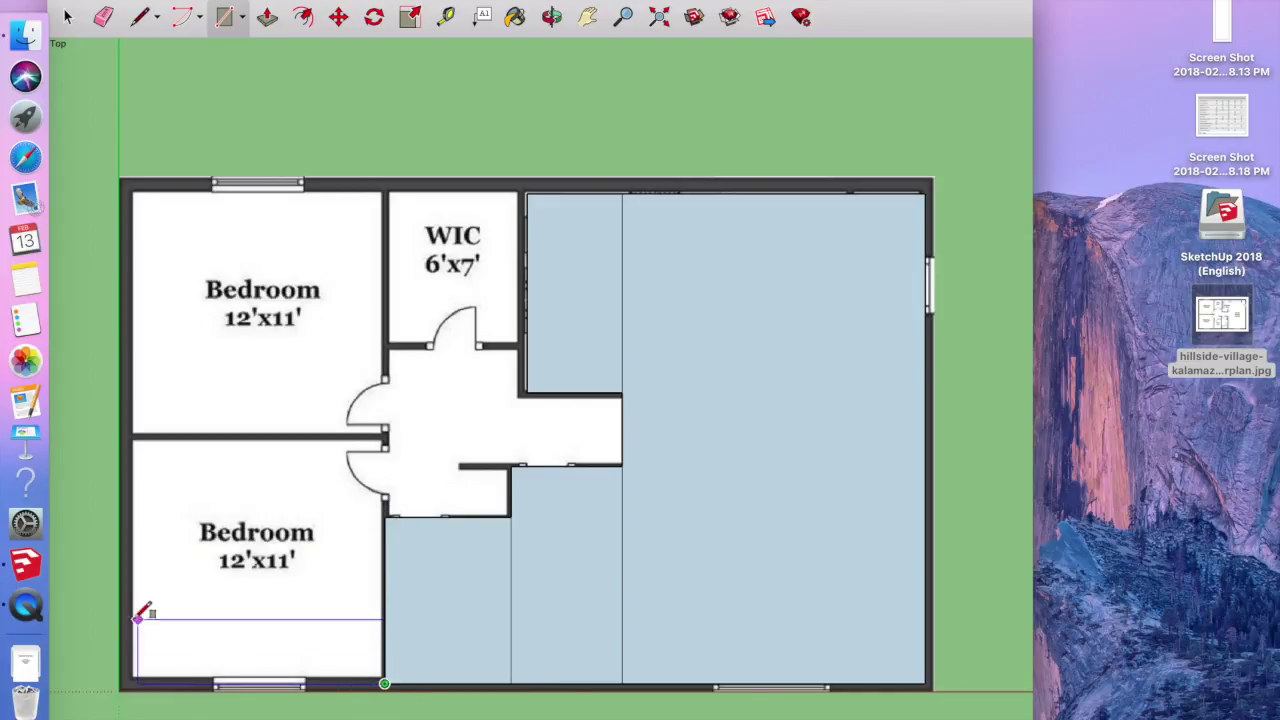
{"action": "left_click", "coordinate": [127, 436]}
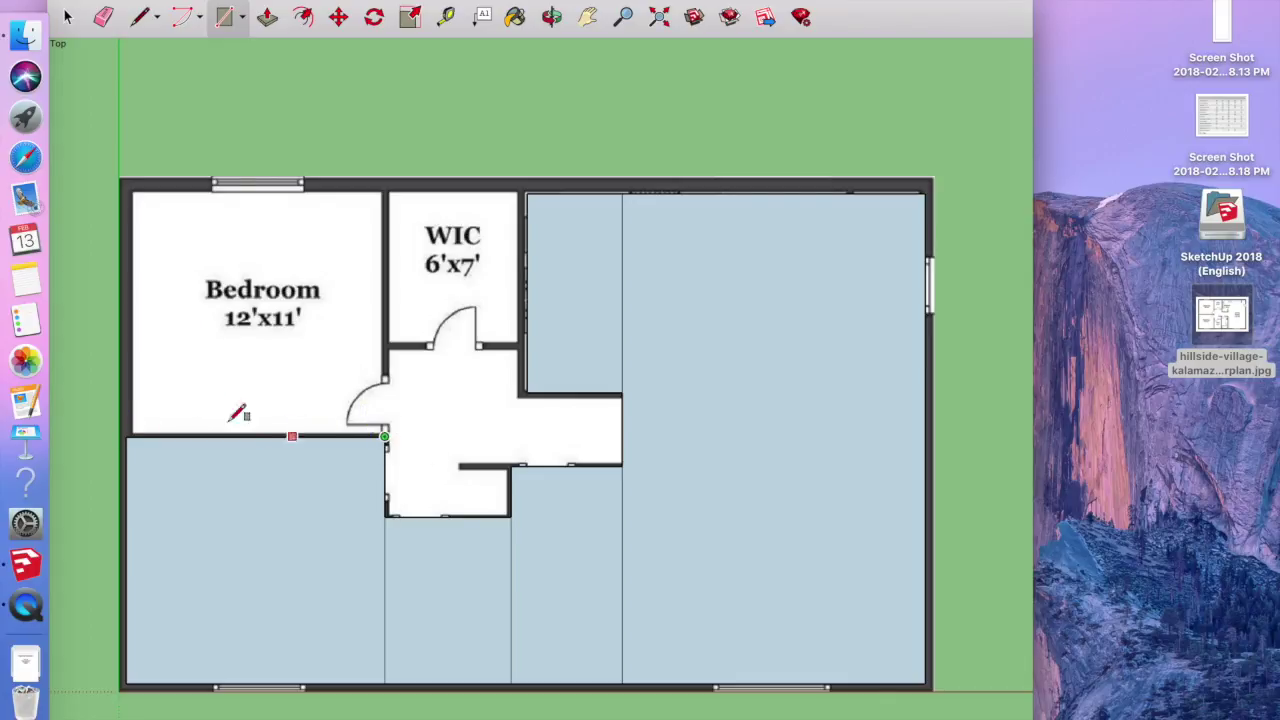
- Trace rectangles over the upper bedroom and the 6'x7' WIC, enclosing the hallway between the rooms
{"action": "left_click", "coordinate": [126, 185]}
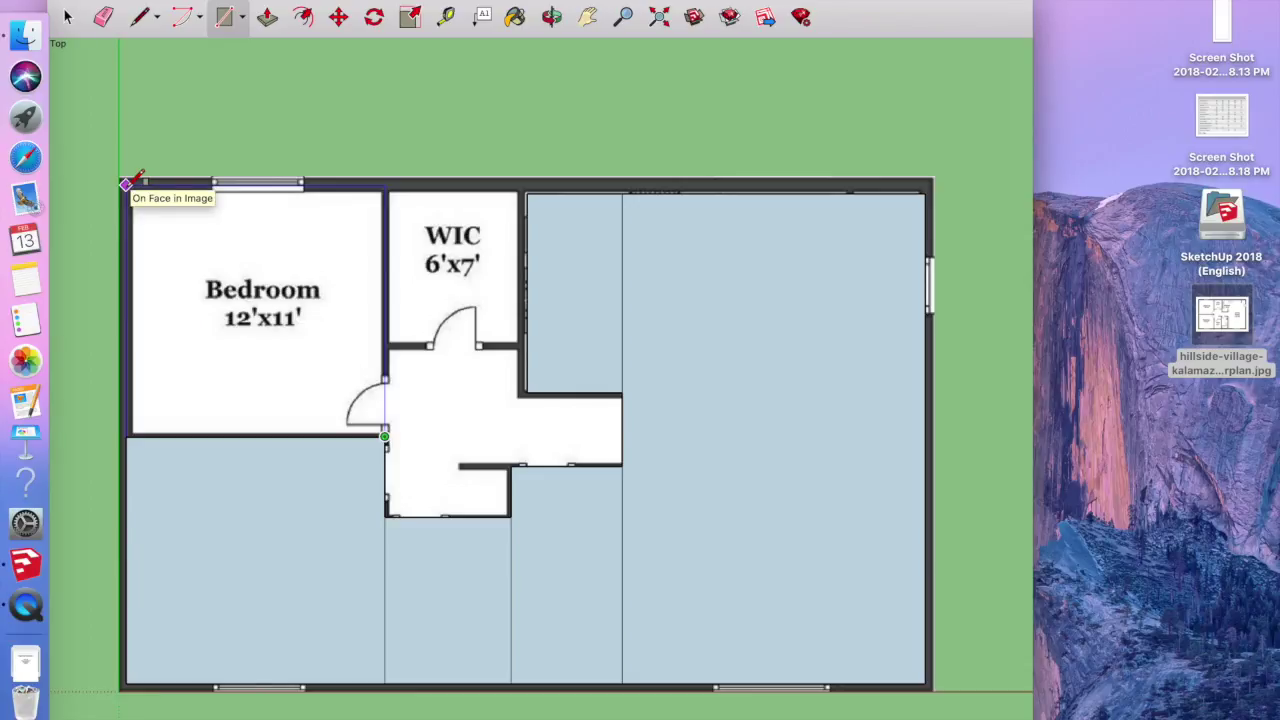
{"action": "left_click", "coordinate": [127, 185]}
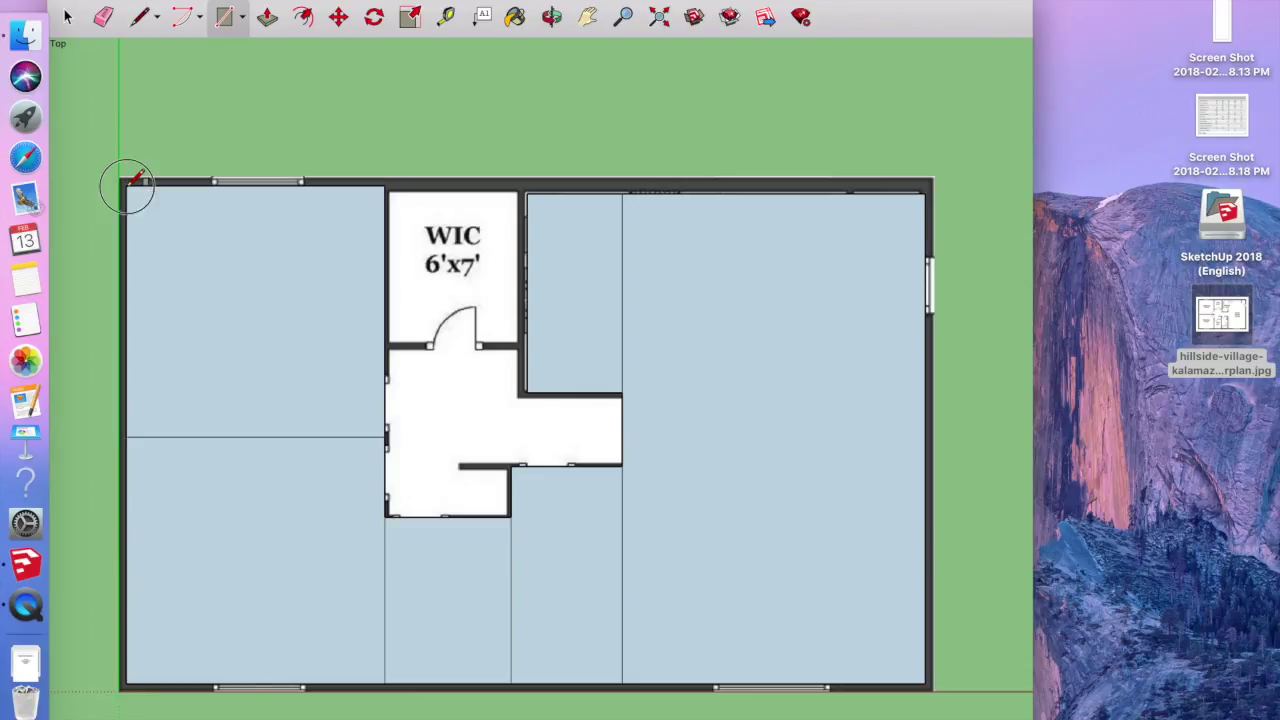
{"action": "left_click", "coordinate": [384, 346]}
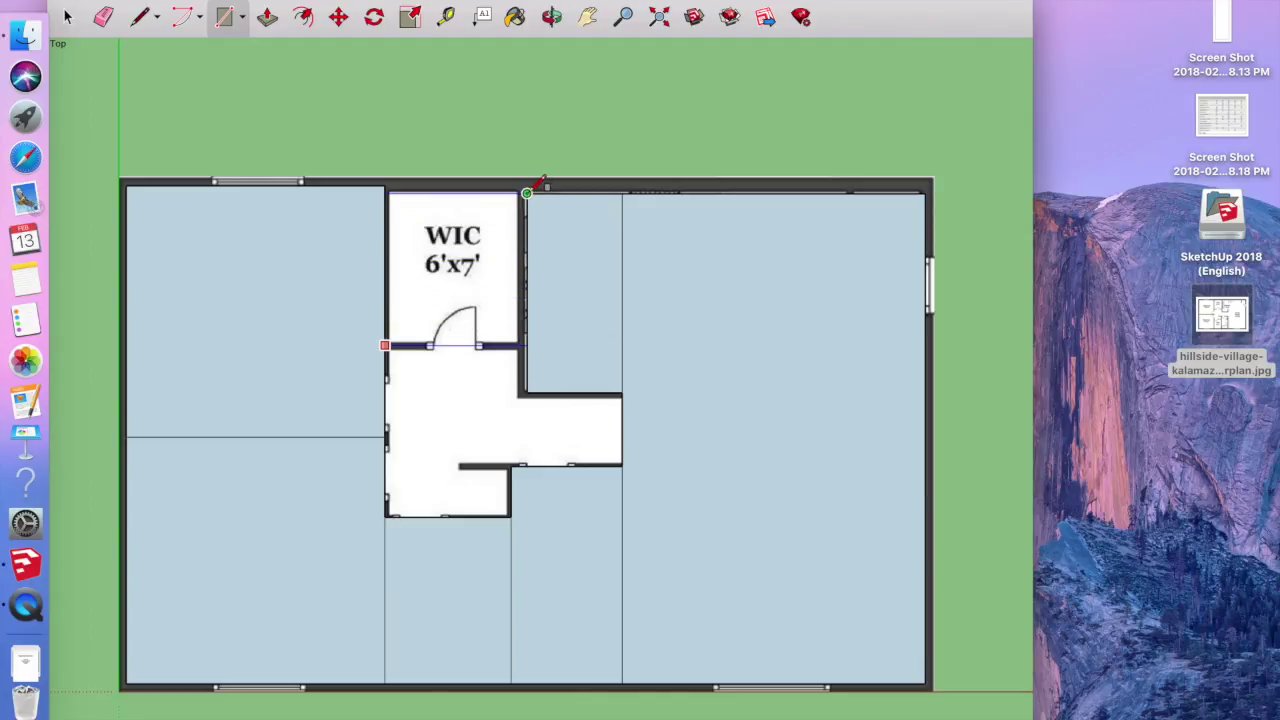
{"action": "left_click", "coordinate": [527, 192]}
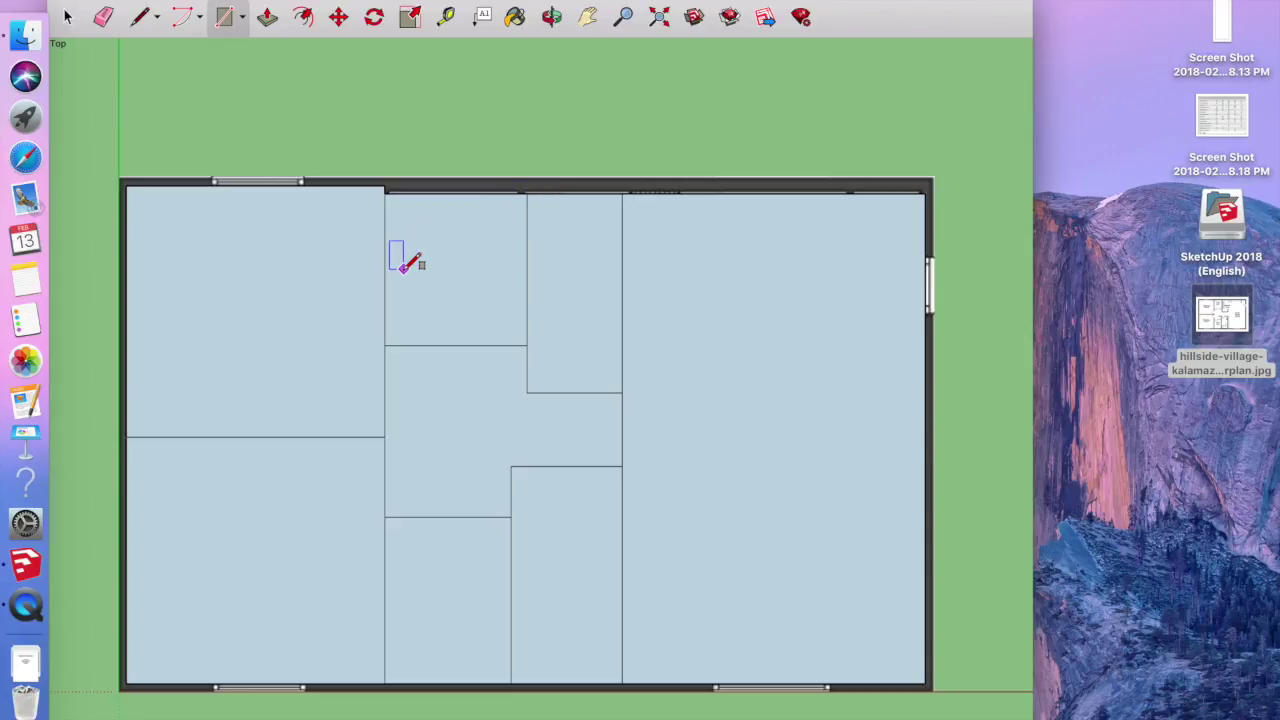
- Erase the misaligned outer edges of the upper bedroom rectangle
{"action": "left_click", "coordinate": [105, 16]}
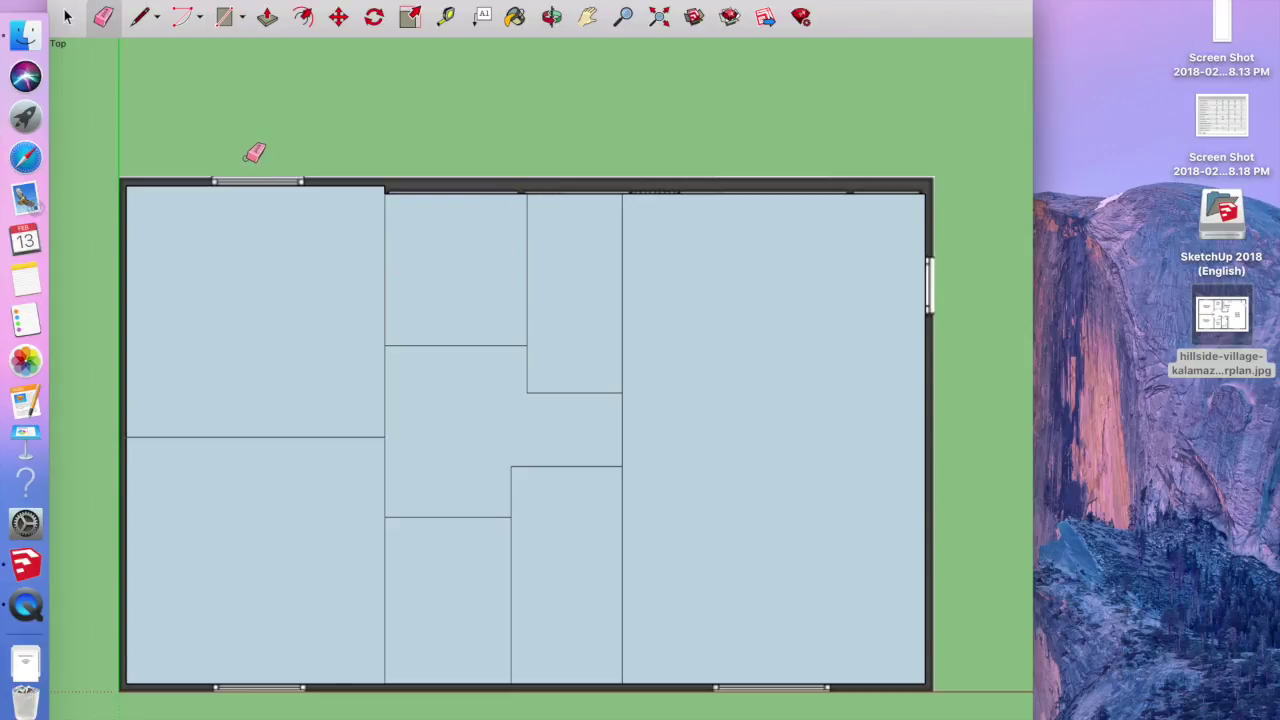
{"action": "left_click", "coordinate": [197, 186]}
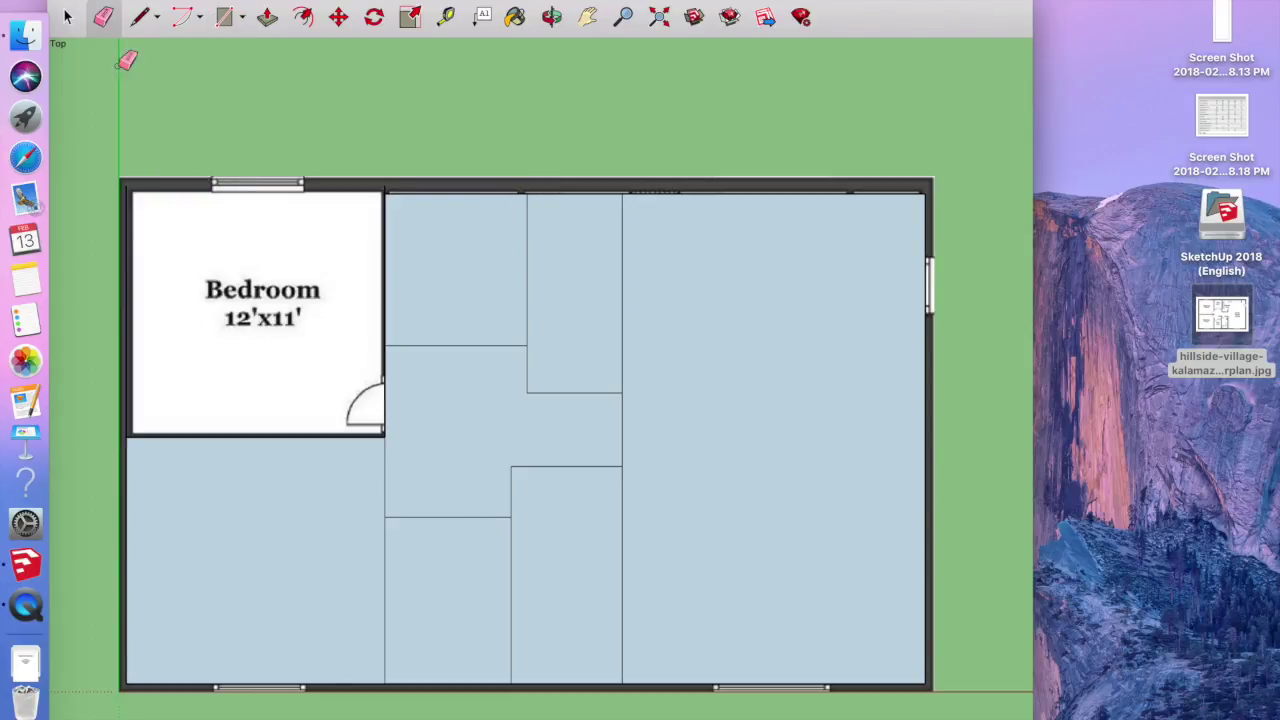
{"action": "left_click", "coordinate": [387, 185]}
{"action": "left_click", "coordinate": [383, 187]}
{"action": "left_click", "coordinate": [383, 190]}
{"action": "left_click", "coordinate": [129, 374]}
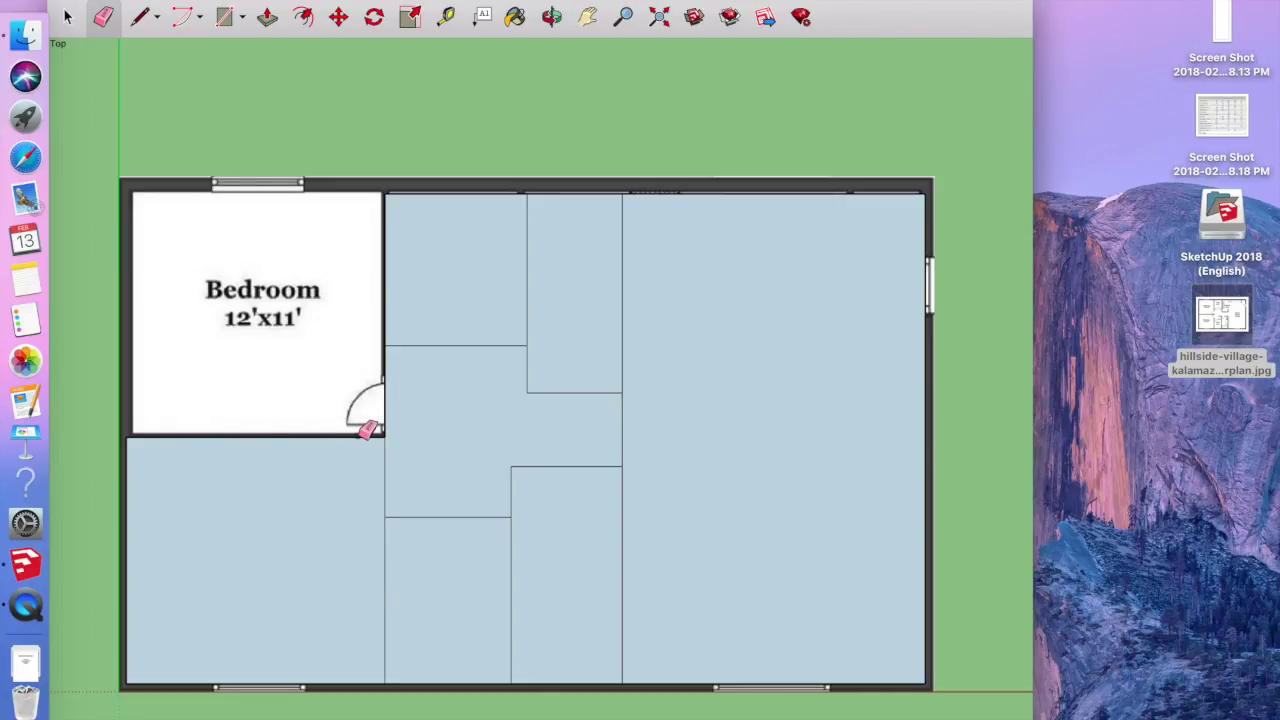
- Try to erase the edge shared by the upper bedroom and the 6'x7' WIC
{"action": "left_click_drag", "start_coordinate": [378, 350], "coordinate": [392, 334]}
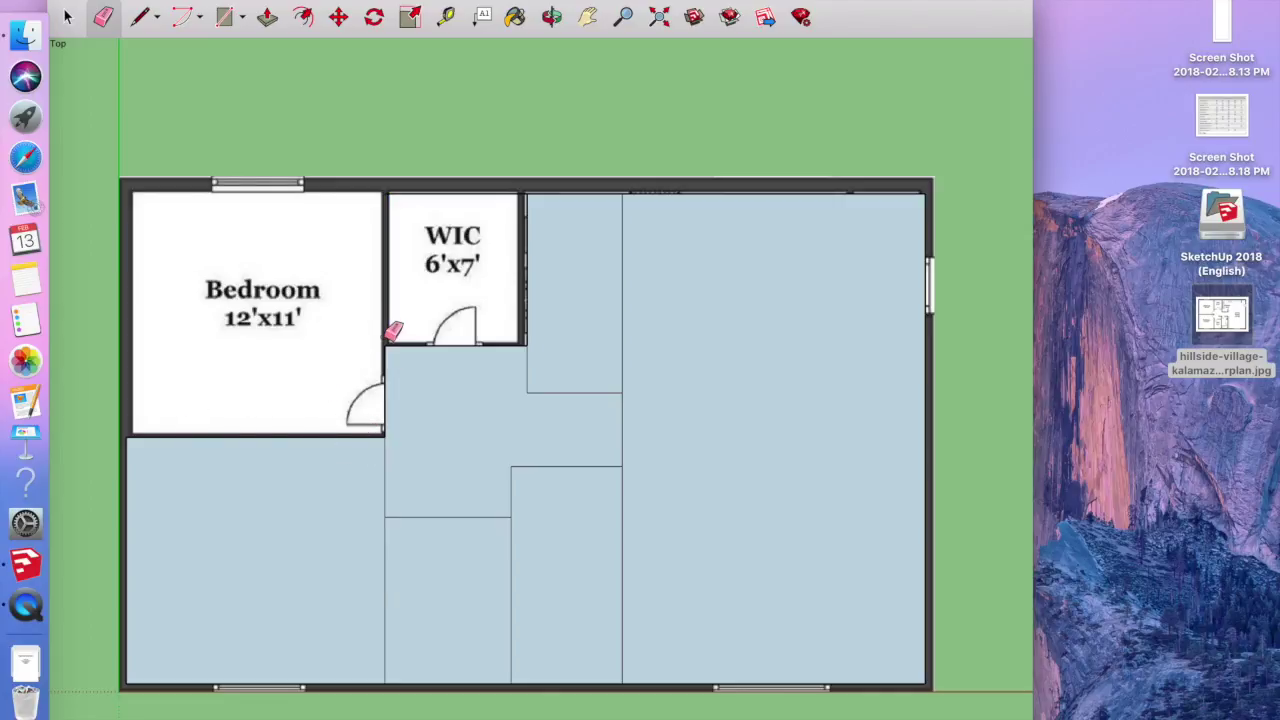
{"action": "left_click", "coordinate": [170, 0]}
{"action": "left_click", "coordinate": [190, 0]}
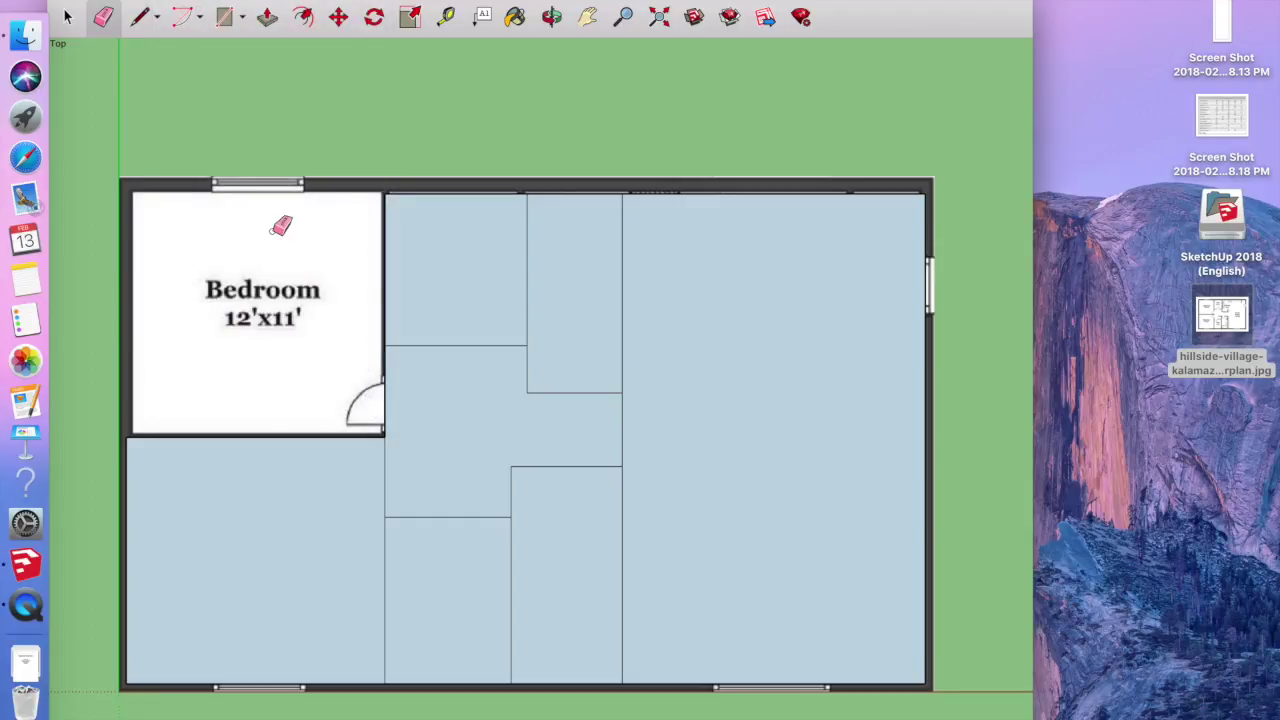
- Redraw the upper bedroom rectangle from the lower bedroom's outer corner to the upper corner of the adjacent WIC
{"action": "left_click", "coordinate": [588, 17]}
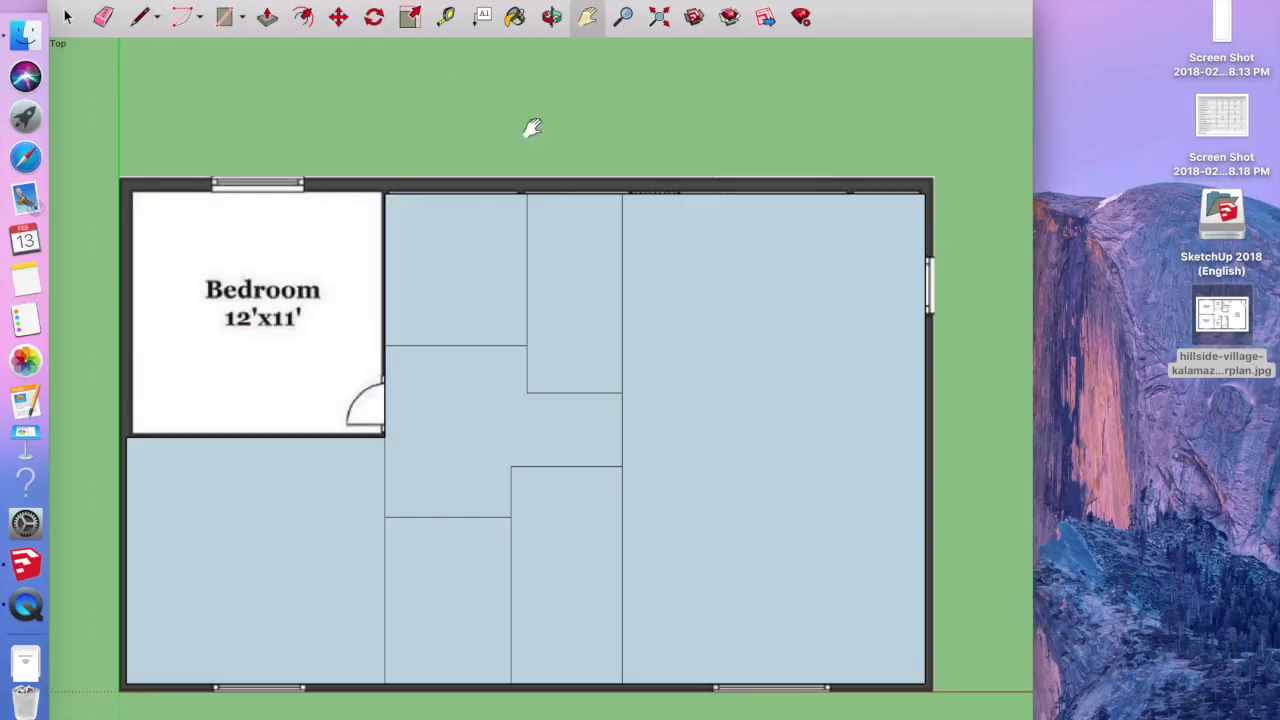
{"action": "scroll", "coordinate": [463, 249], "scroll_direction": "up", "scroll_amount": 6}
{"action": "left_click_drag", "start_coordinate": [316, 358], "coordinate": [831, 317]}
{"action": "scroll", "coordinate": [831, 317], "scroll_direction": "down", "scroll_amount": 5}
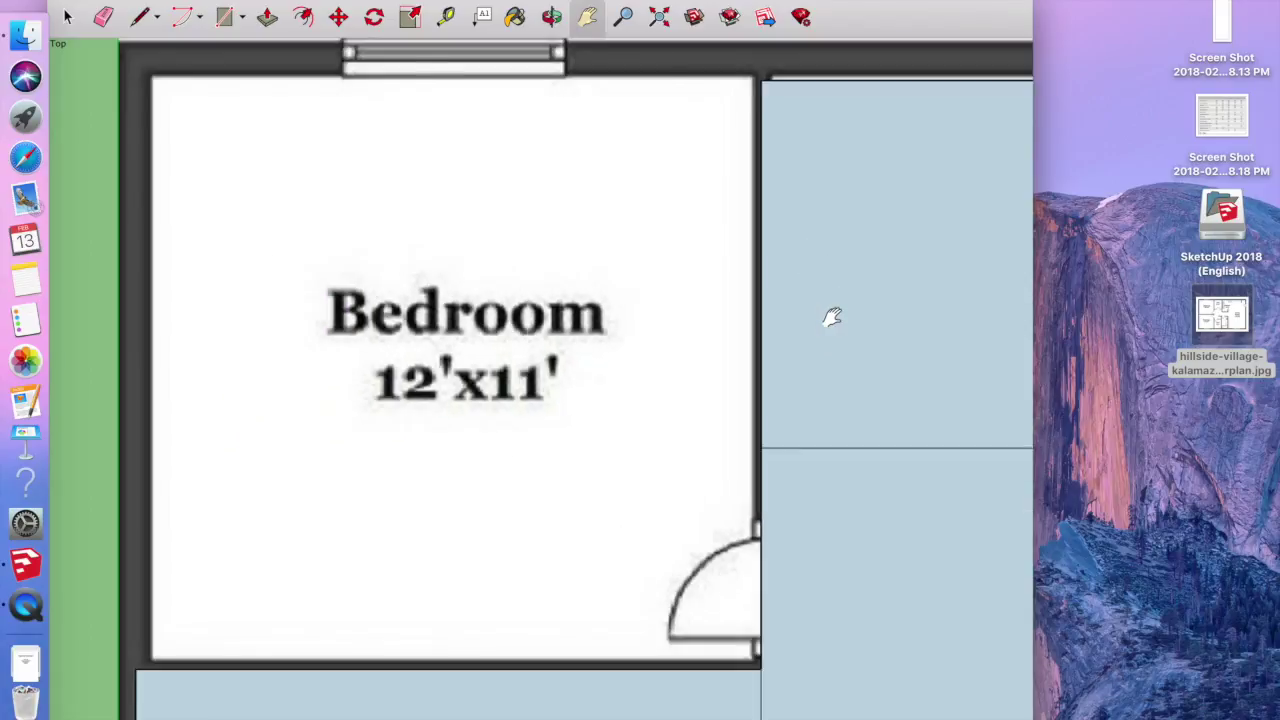
{"action": "left_click_drag", "start_coordinate": [718, 311], "coordinate": [566, 284]}
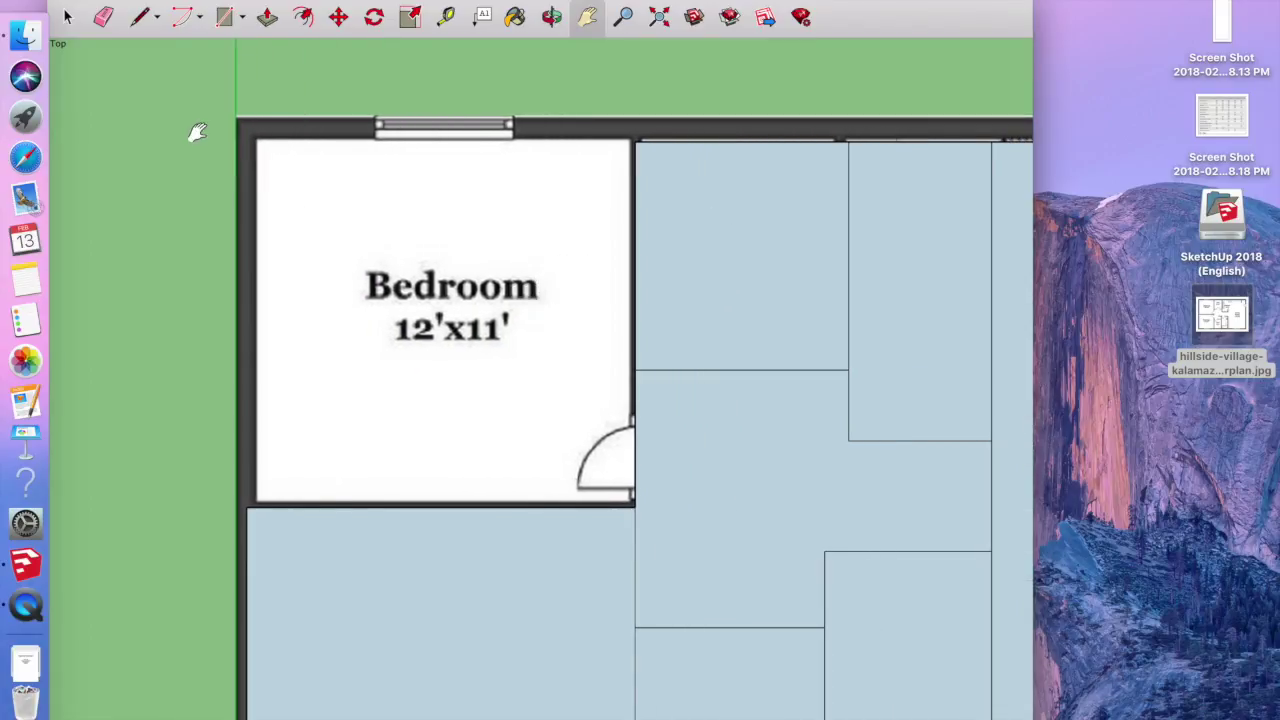
{"action": "left_click", "coordinate": [221, 18]}
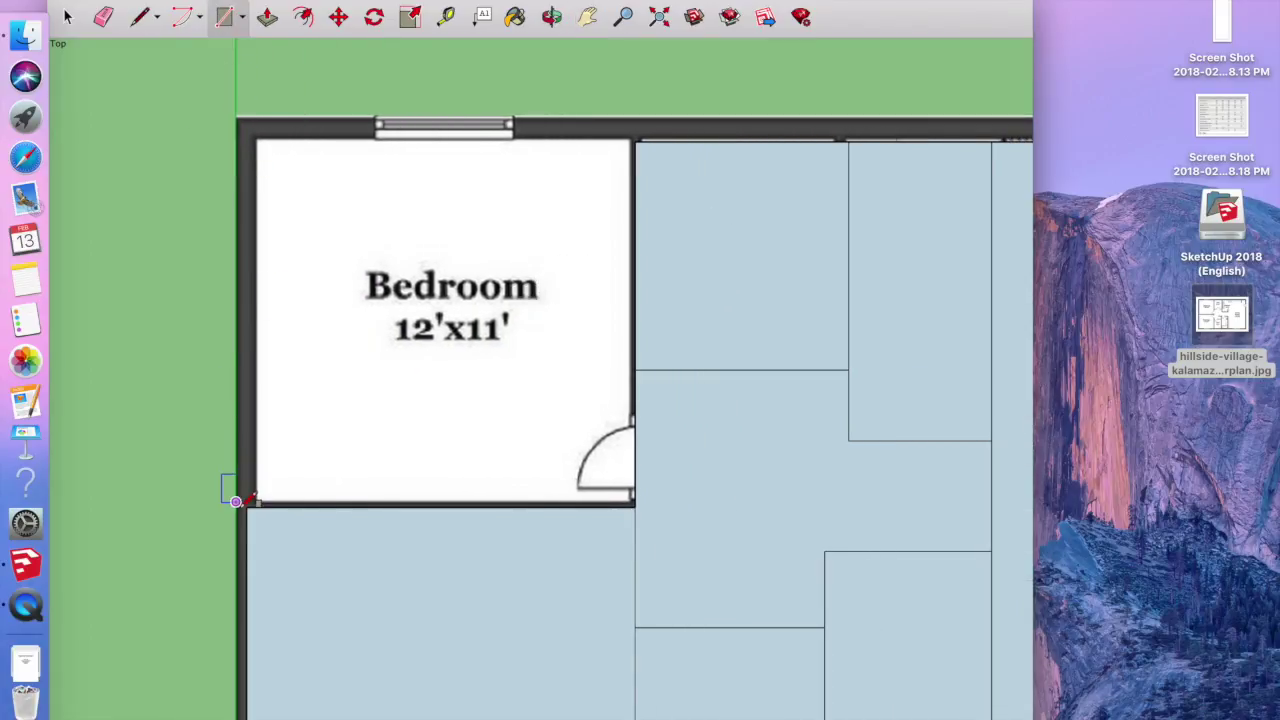
{"action": "left_click", "coordinate": [247, 505]}
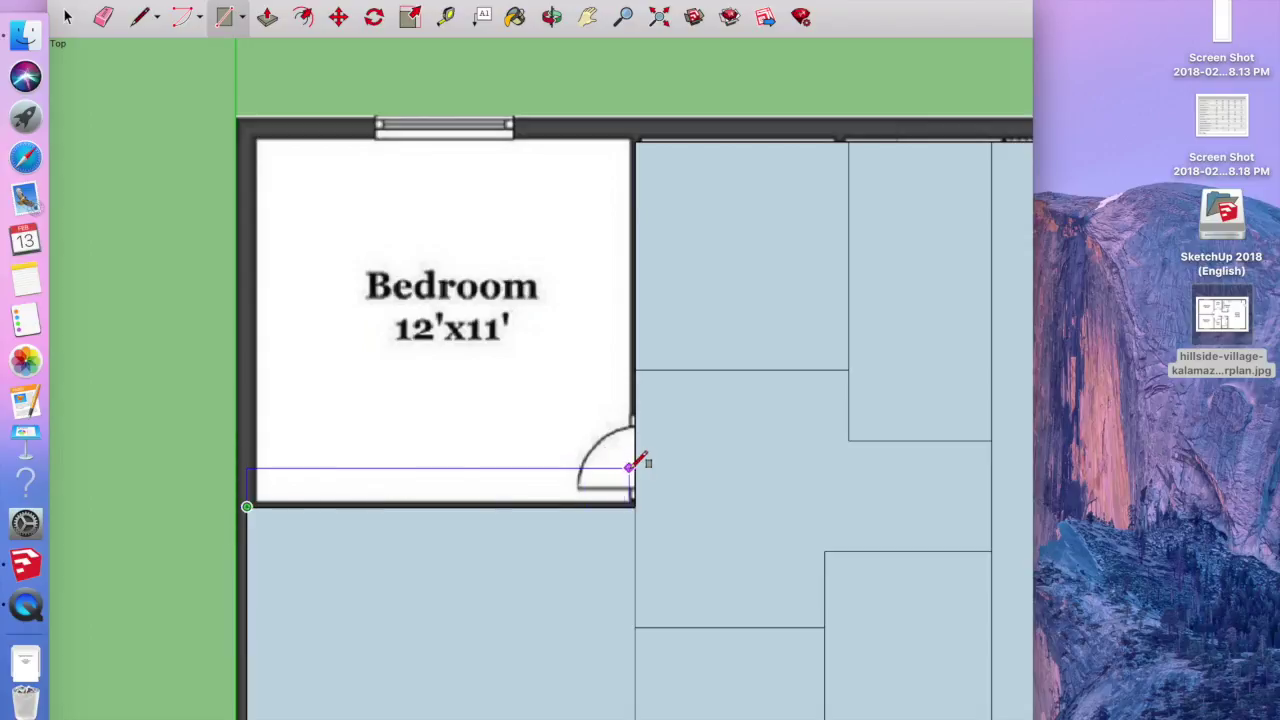
{"action": "left_click", "coordinate": [635, 140]}
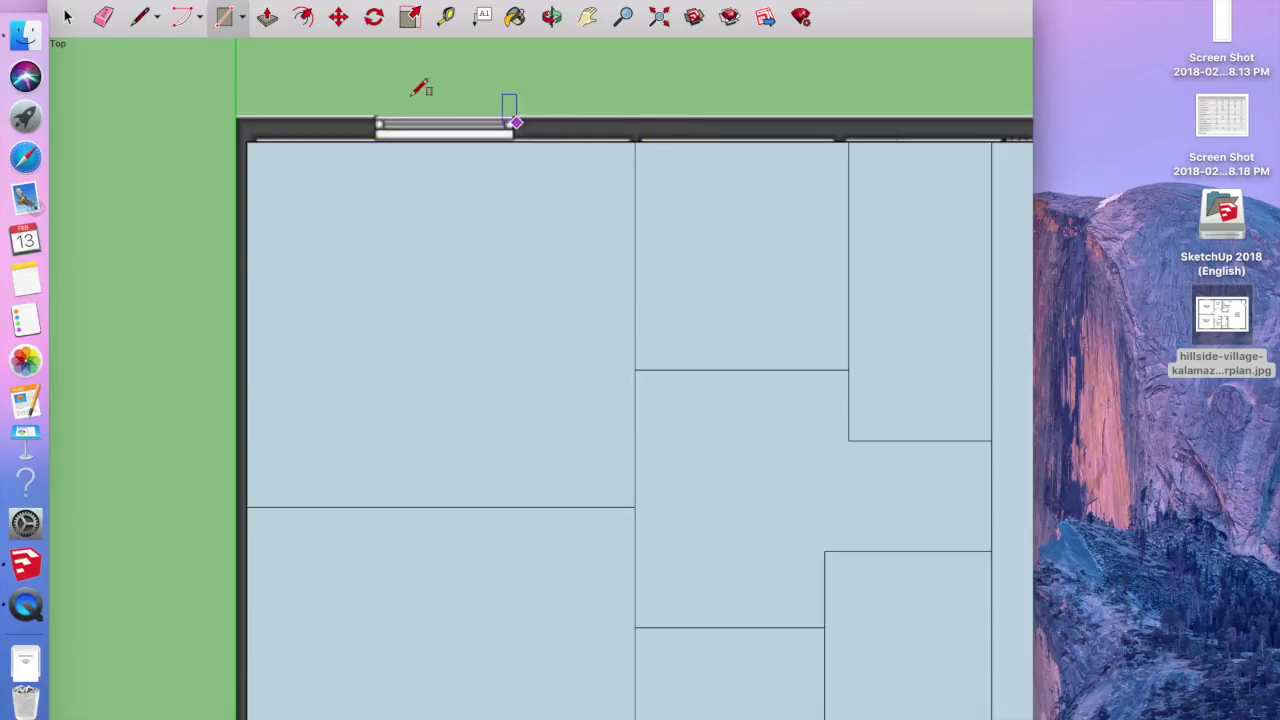
- Delete the imported floor plan image underneath the traced rooms
{"action": "left_click", "coordinate": [106, 18]}
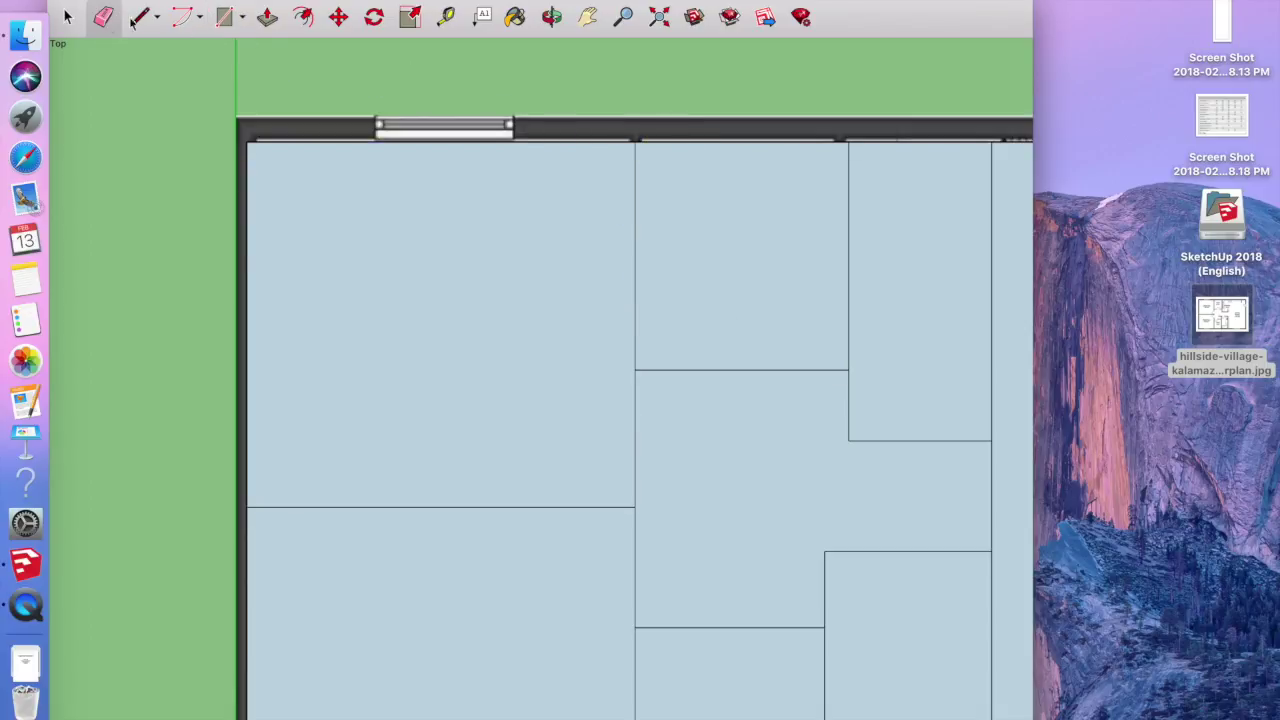
{"action": "left_click", "coordinate": [639, 126]}
{"action": "left_click", "coordinate": [603, 126]}
{"action": "left_click", "coordinate": [68, 17]}
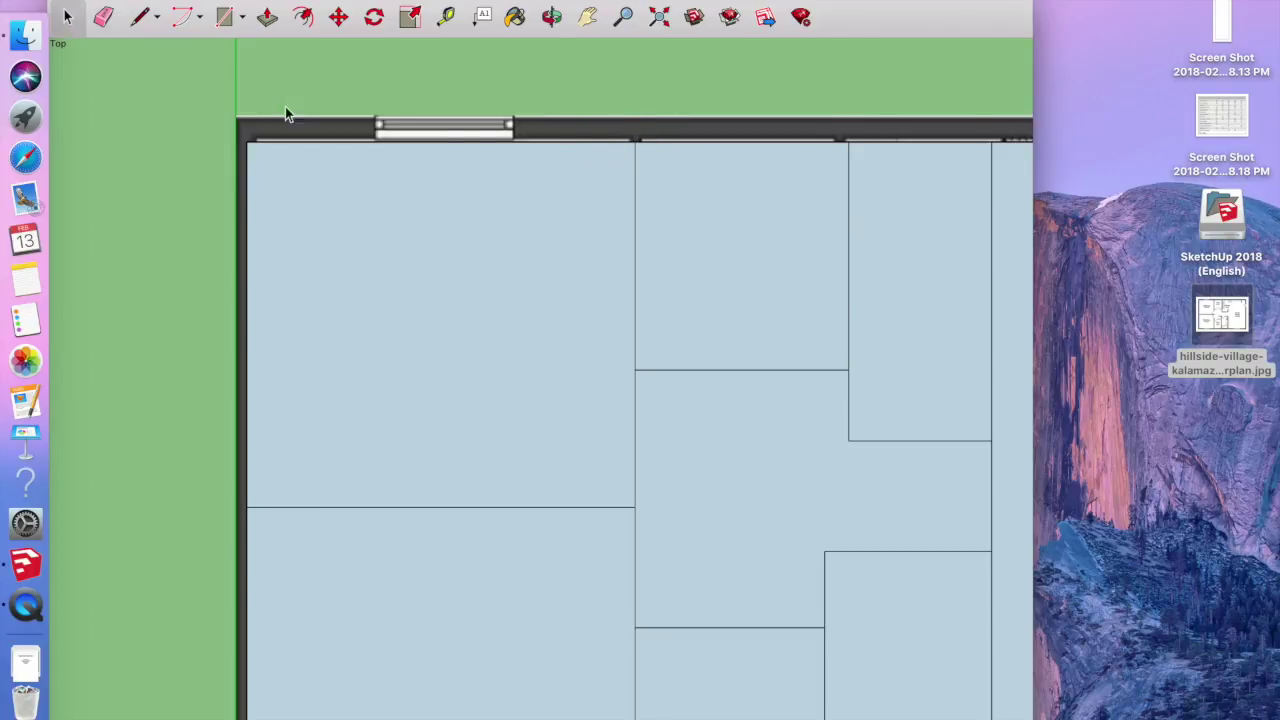
{"action": "left_click", "coordinate": [289, 130]}
{"action": "key", "text": "Delete"}
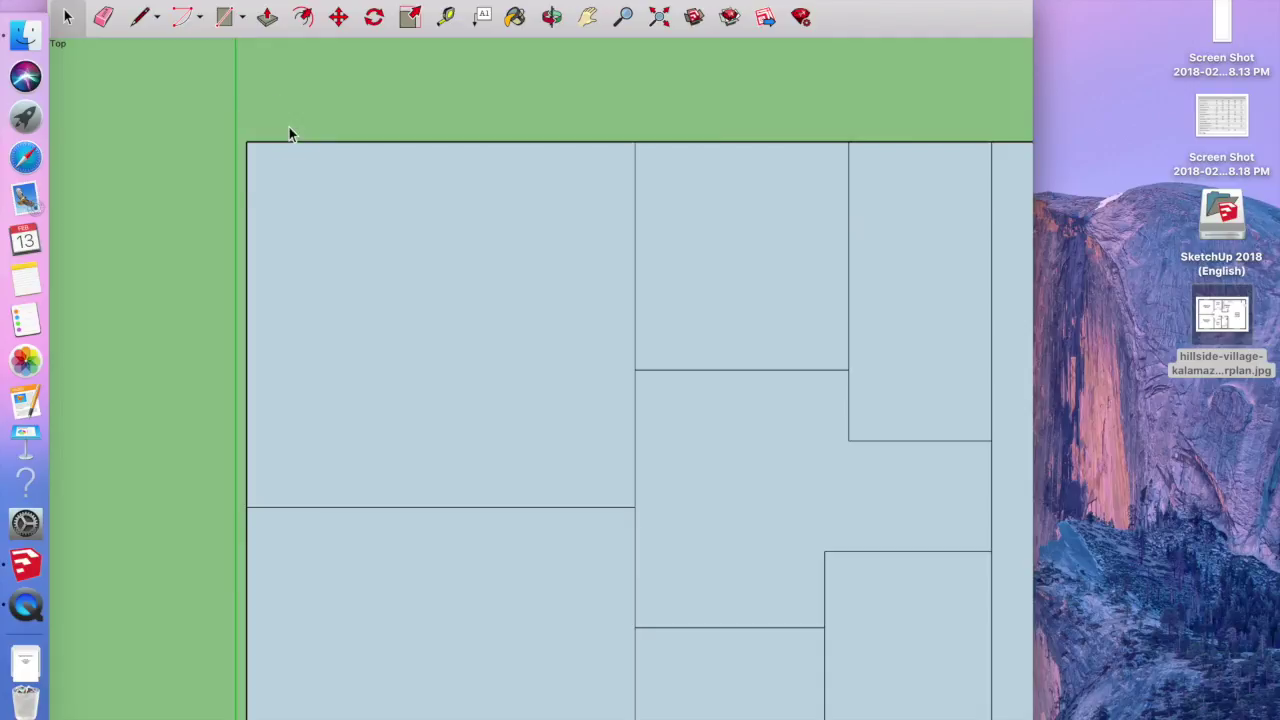
- Offset the upper bedroom's outline slightly inward to form its wall thickness
{"action": "left_click", "coordinate": [589, 15]}
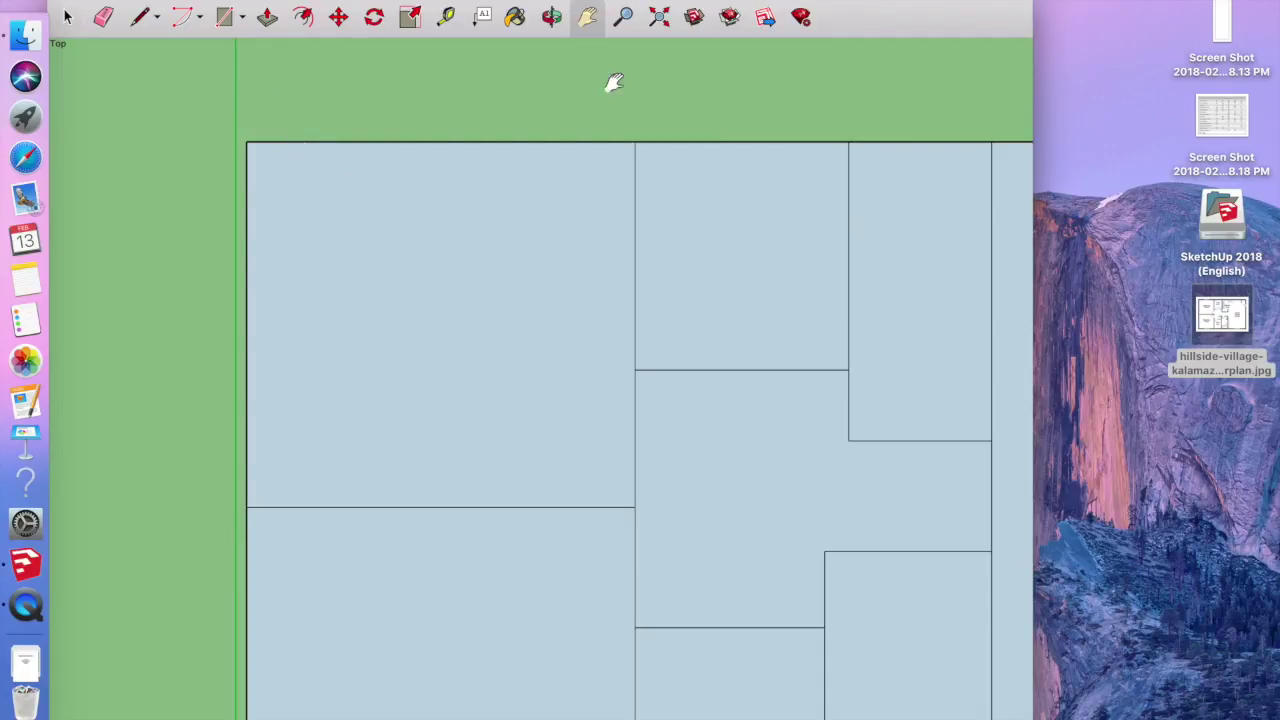
{"action": "scroll", "coordinate": [630, 188], "scroll_direction": "down", "scroll_amount": 4}
{"action": "left_click_drag", "start_coordinate": [674, 217], "coordinate": [511, 225]}
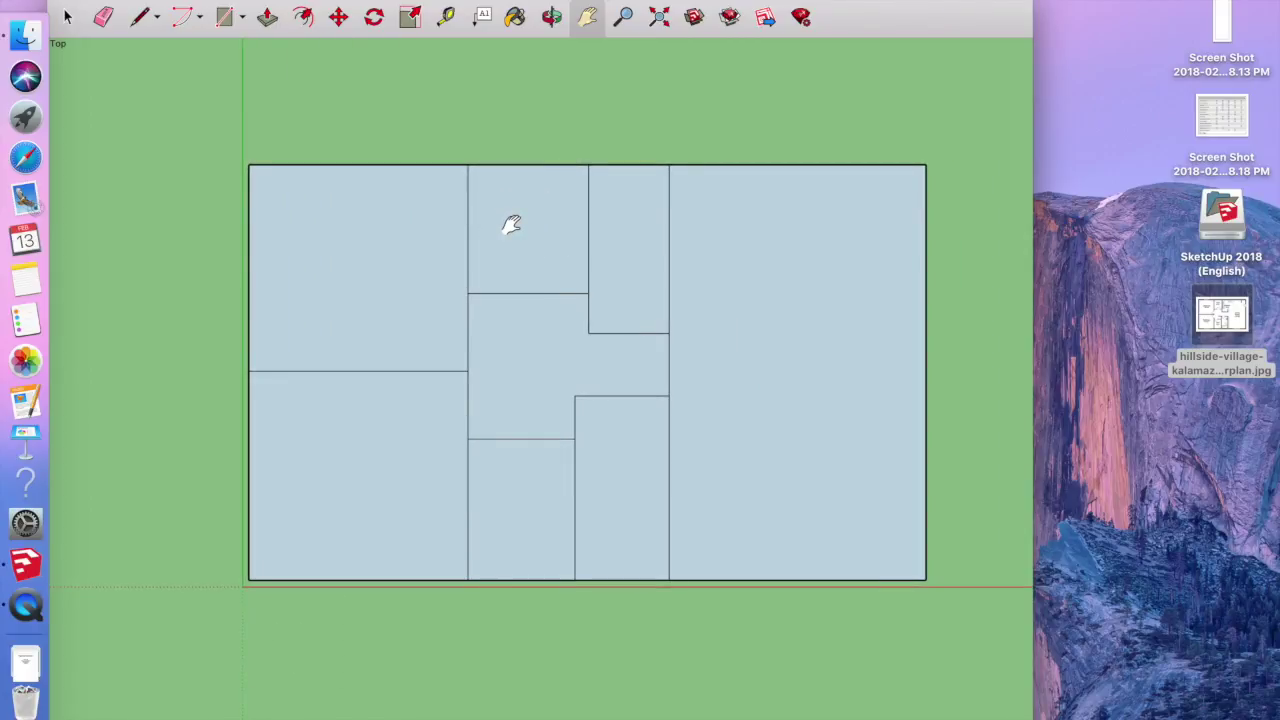
{"action": "left_click", "coordinate": [226, 18]}
{"action": "left_click", "coordinate": [301, 20]}
{"action": "left_click", "coordinate": [284, 165]}
{"action": "left_click", "coordinate": [283, 171]}
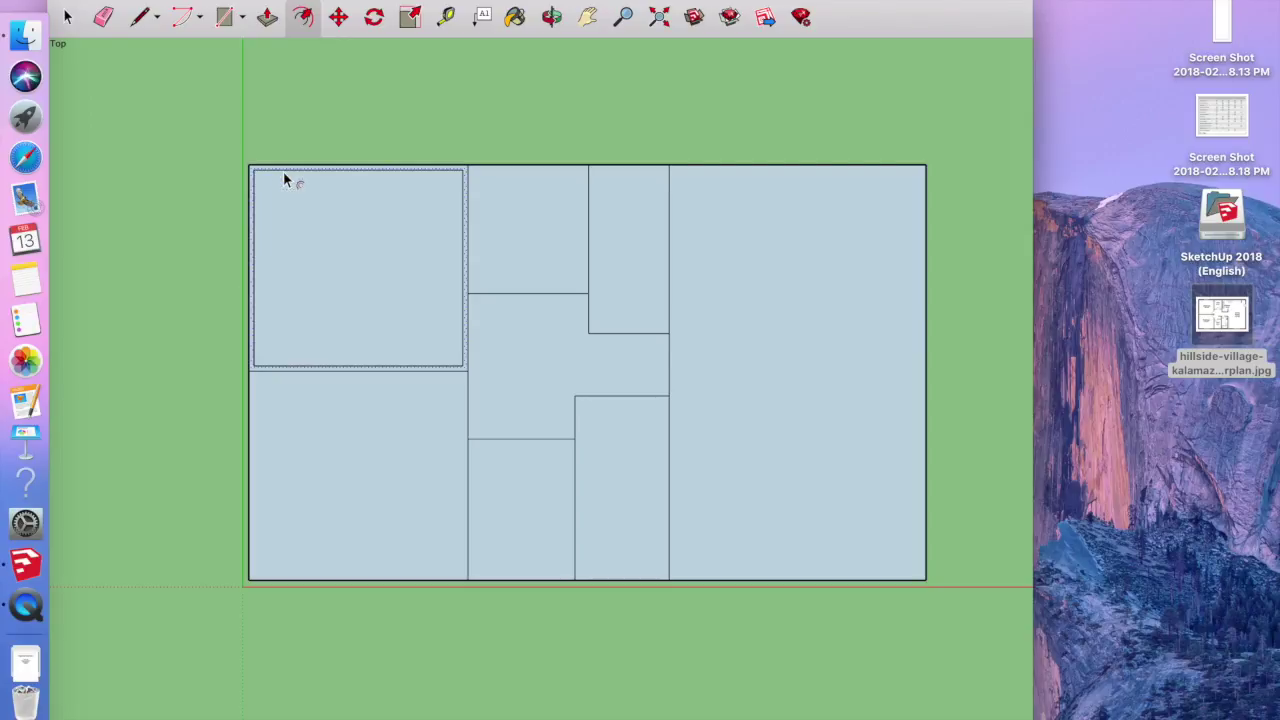
- Offset the outlines of the upper WIC and the narrow room beside it slightly inward, matching the upper bedroom's wall thickness
{"action": "left_click", "coordinate": [492, 190]}
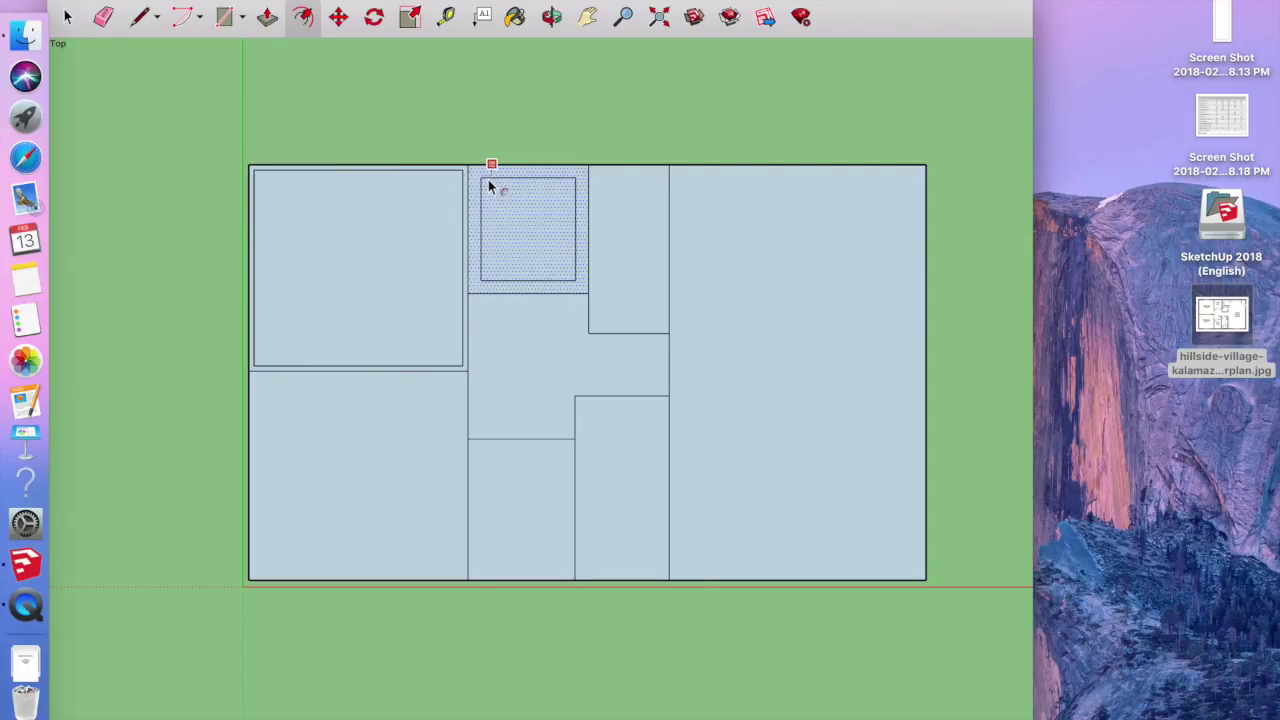
{"action": "left_click", "coordinate": [487, 179]}
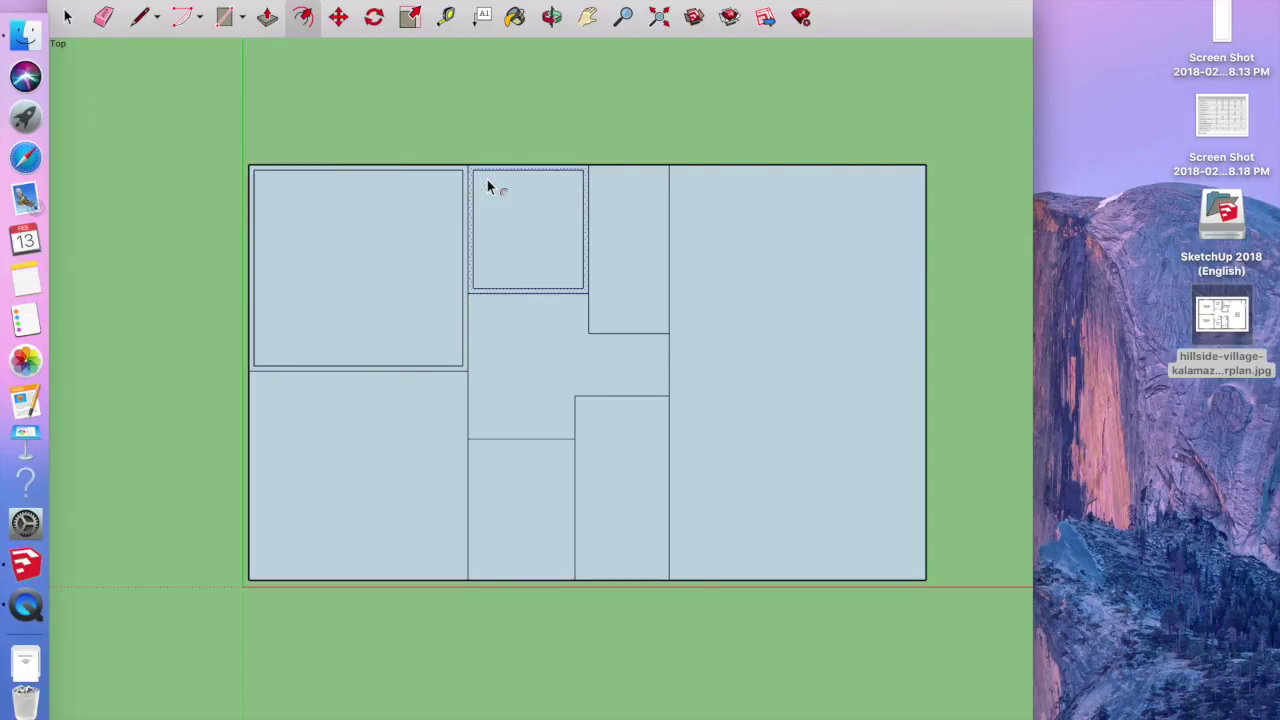
{"action": "left_click", "coordinate": [620, 209]}
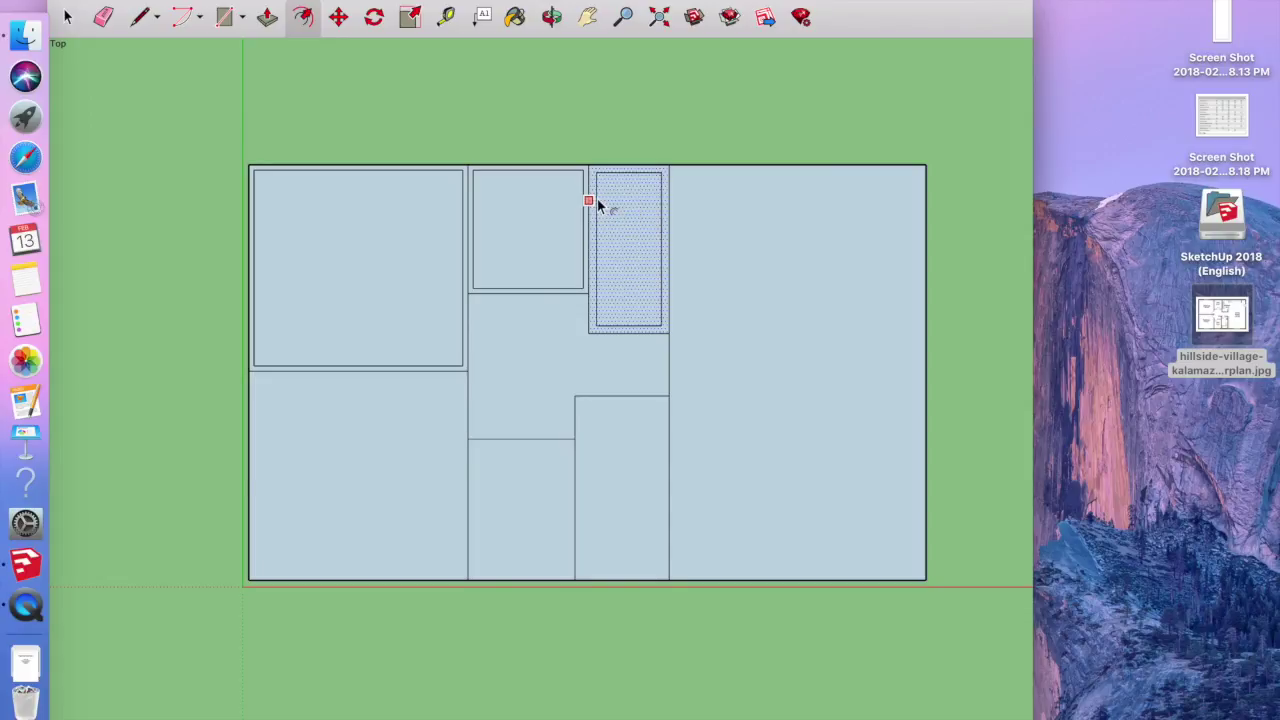
{"action": "left_click", "coordinate": [601, 203]}
- Offset the outlines of the large living area and the adjacent lower narrow room inward by the same wall thickness
{"action": "left_click", "coordinate": [735, 198]}
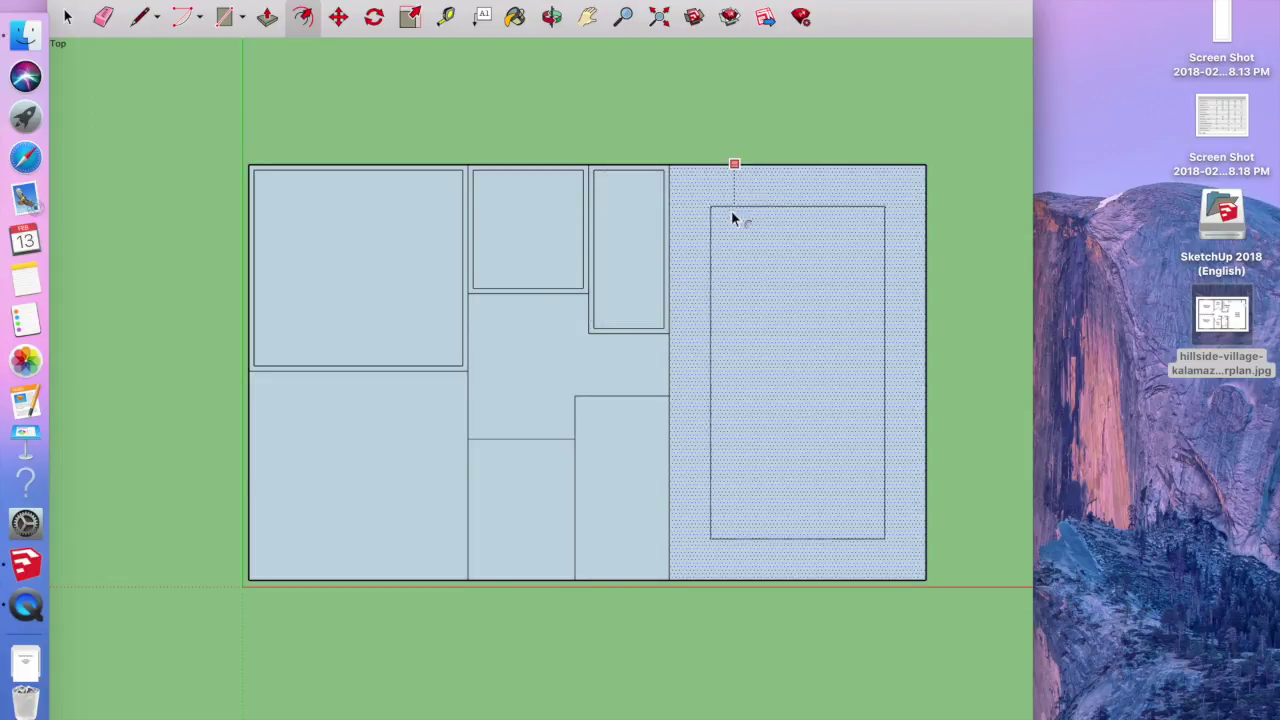
{"action": "left_click", "coordinate": [727, 190]}
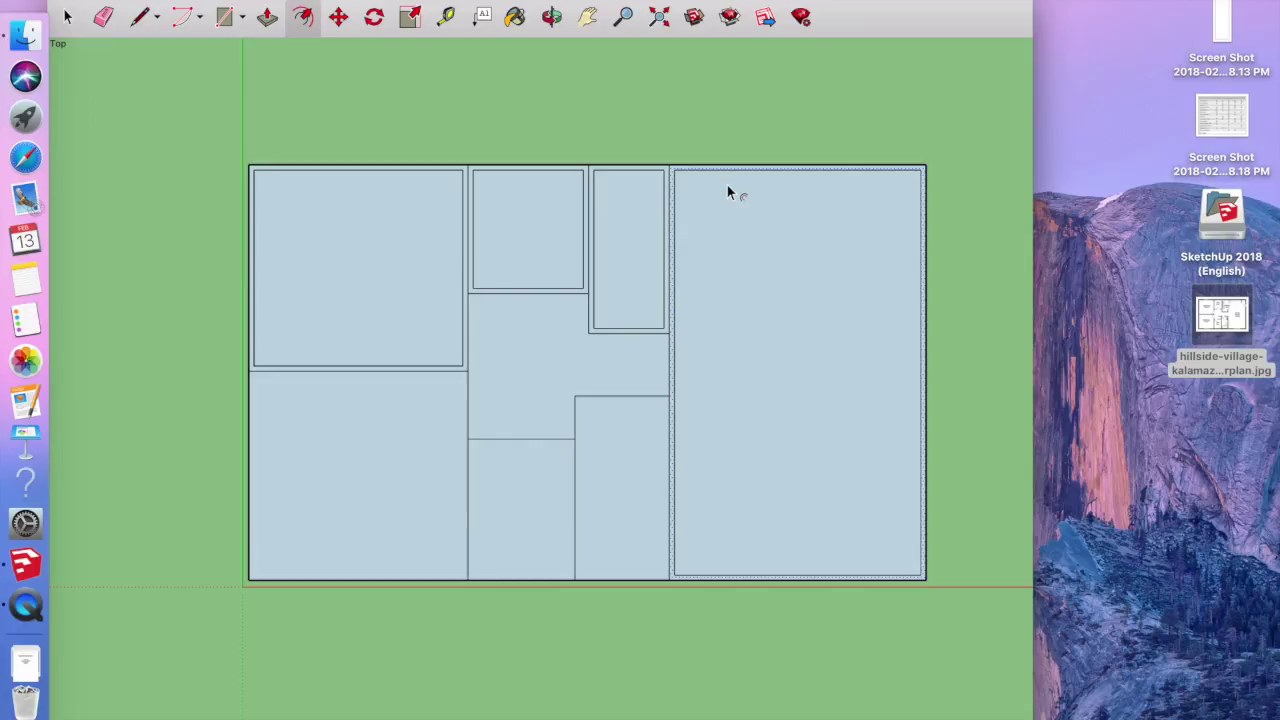
{"action": "left_click", "coordinate": [624, 450]}
{"action": "left_click", "coordinate": [620, 435]}
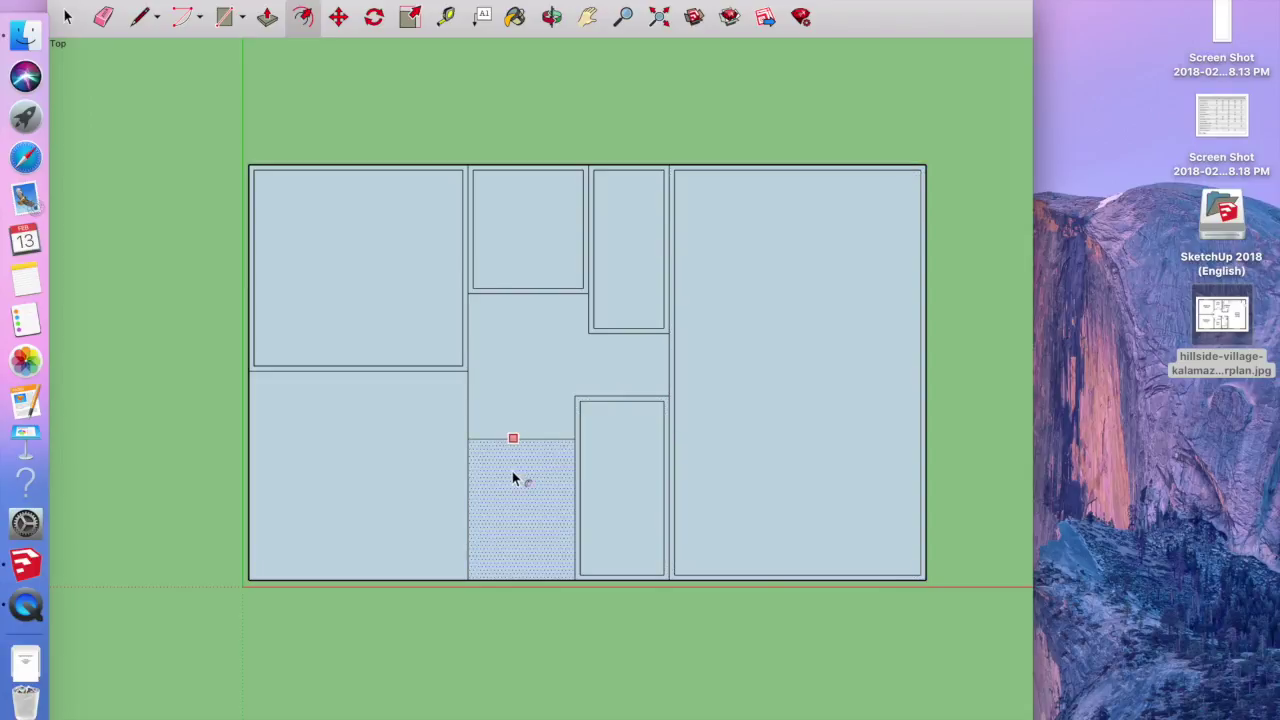
{"action": "left_click", "coordinate": [172, 0]}
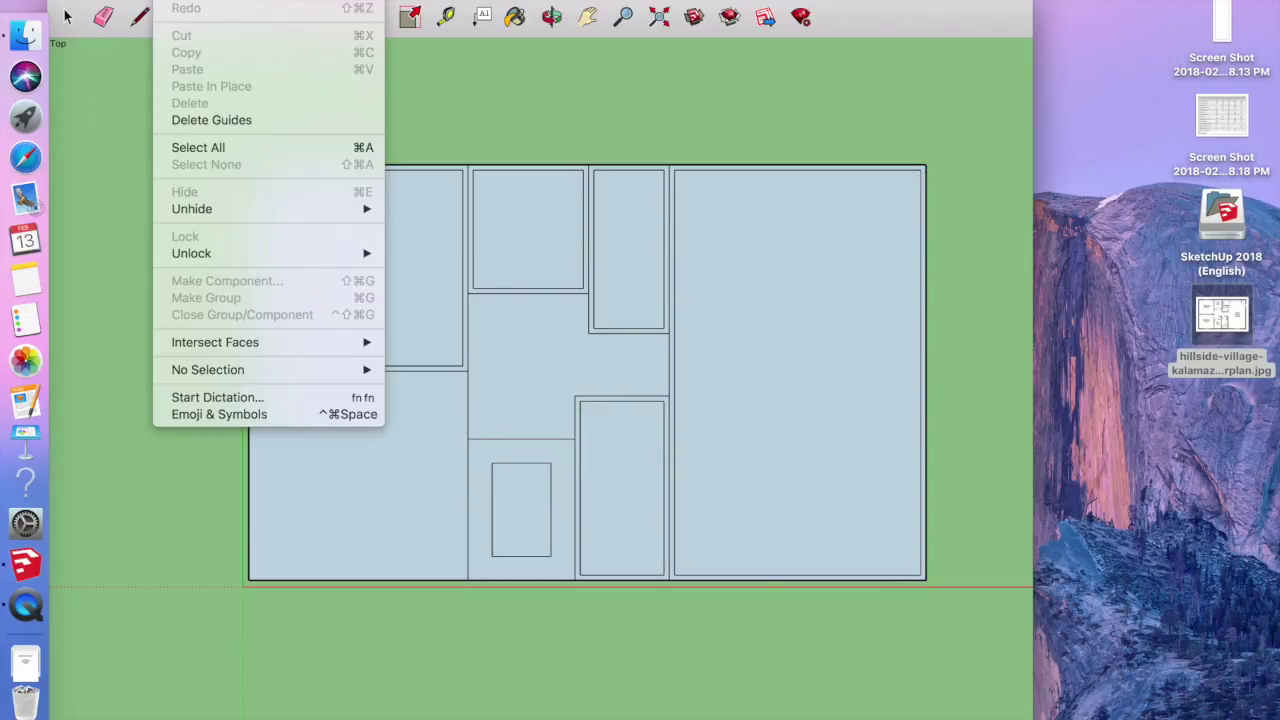
{"action": "left_click", "coordinate": [187, 0]}
{"action": "left_click", "coordinate": [490, 465]}
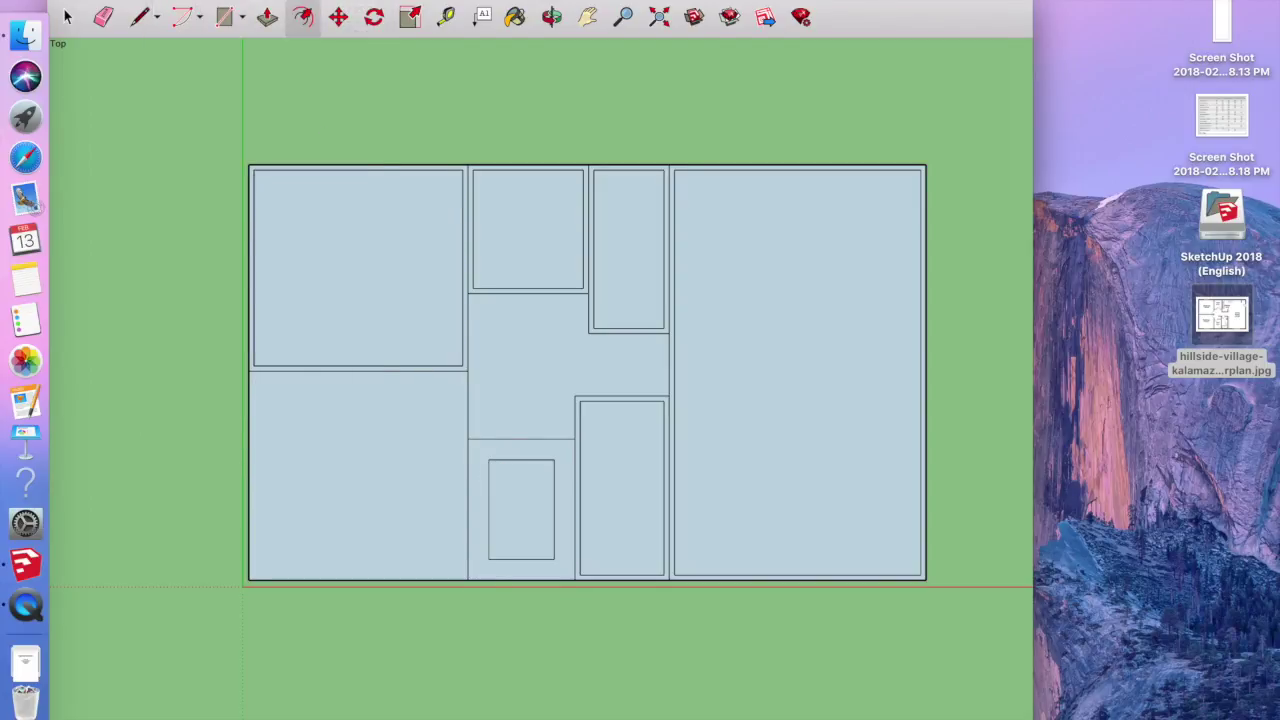
{"action": "left_click", "coordinate": [172, 0]}
{"action": "left_click", "coordinate": [187, 0]}
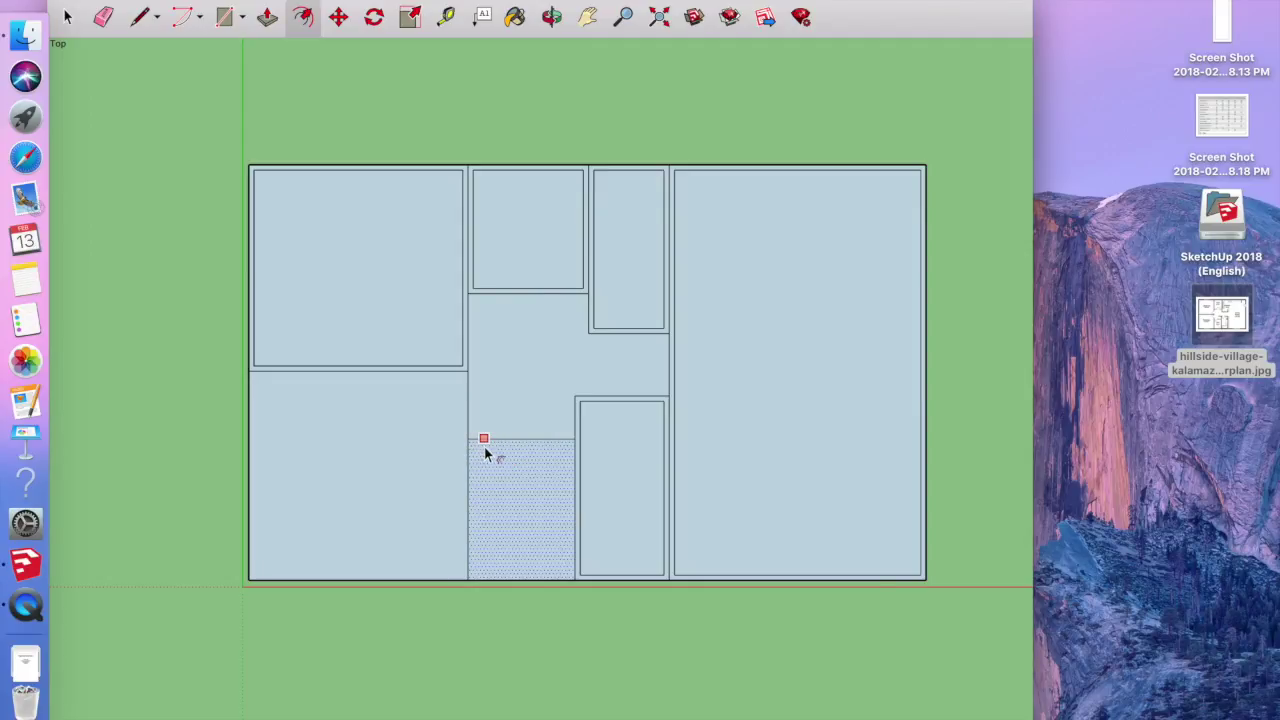
- Offset the outlines of the lower middle room and the lower bedroom inward by the same wall thickness
{"action": "left_click", "coordinate": [485, 455]}
{"action": "left_click", "coordinate": [485, 445]}
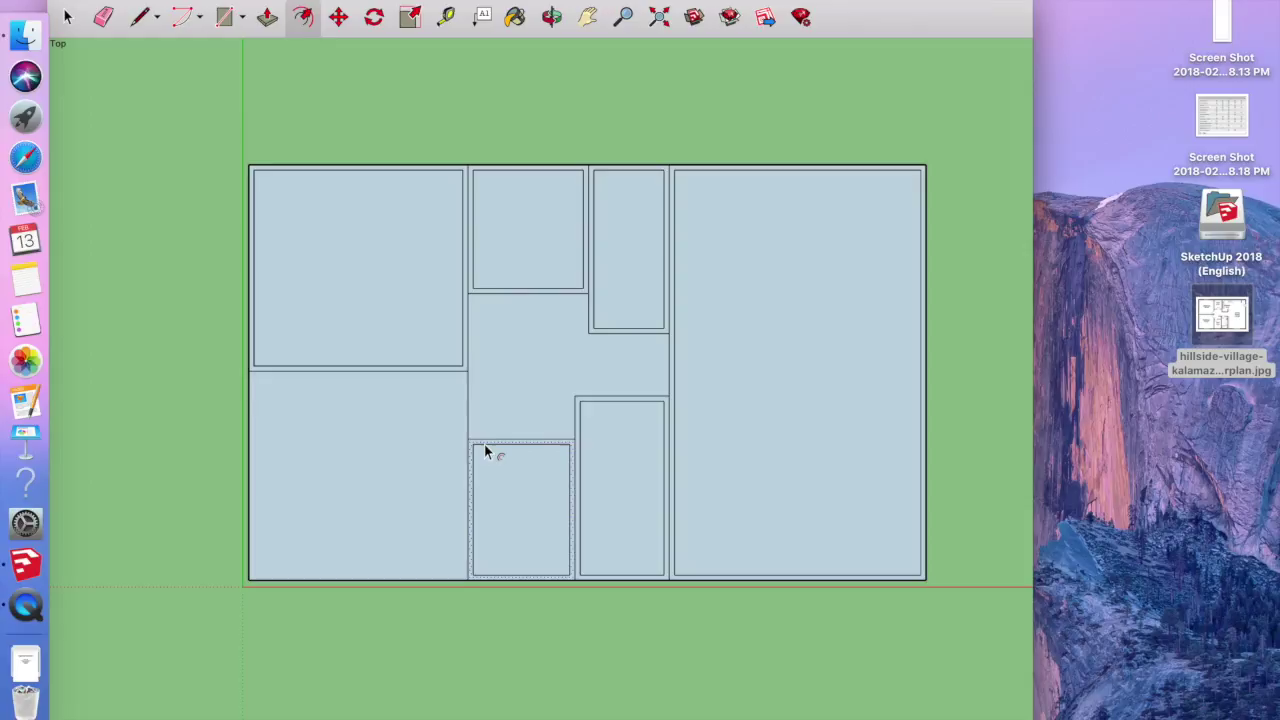
{"action": "left_click", "coordinate": [342, 381]}
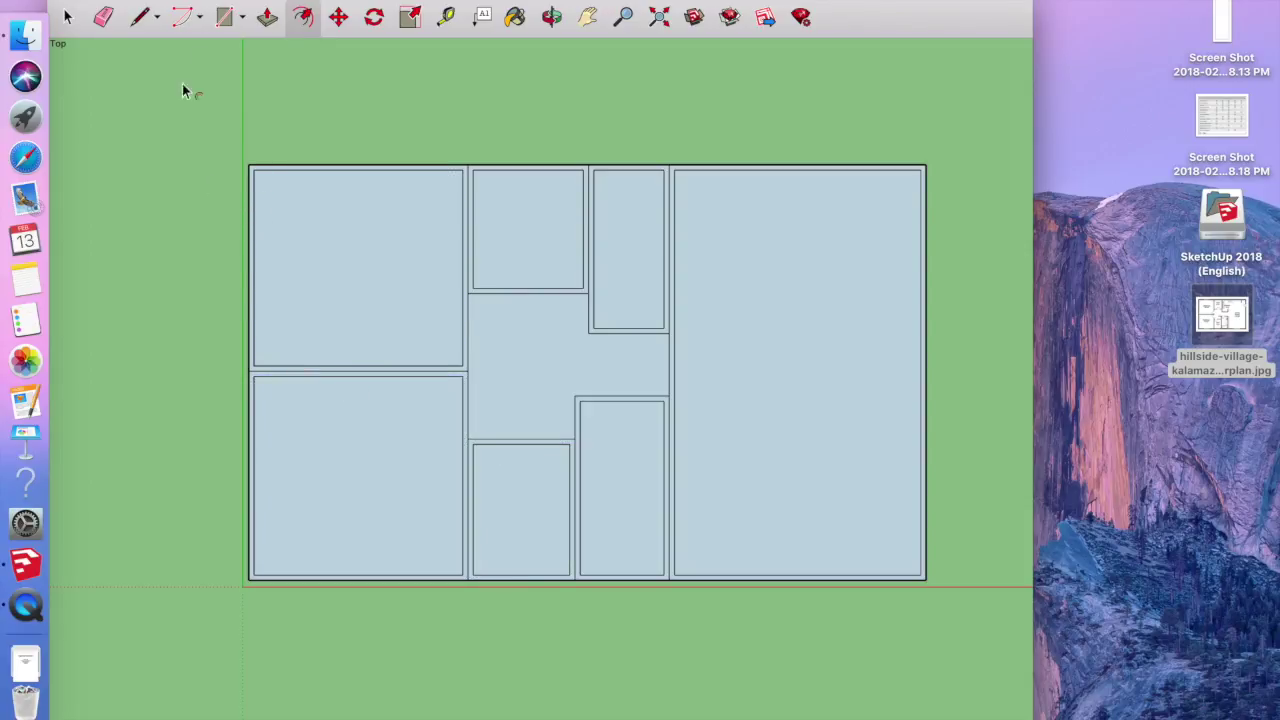
- Erase the original shared room edges inside the walls so the double wall strips merge, keeping the central hallway outline
{"action": "left_click", "coordinate": [104, 17]}
{"action": "scroll", "coordinate": [289, 117], "scroll_direction": "up", "scroll_amount": 3}
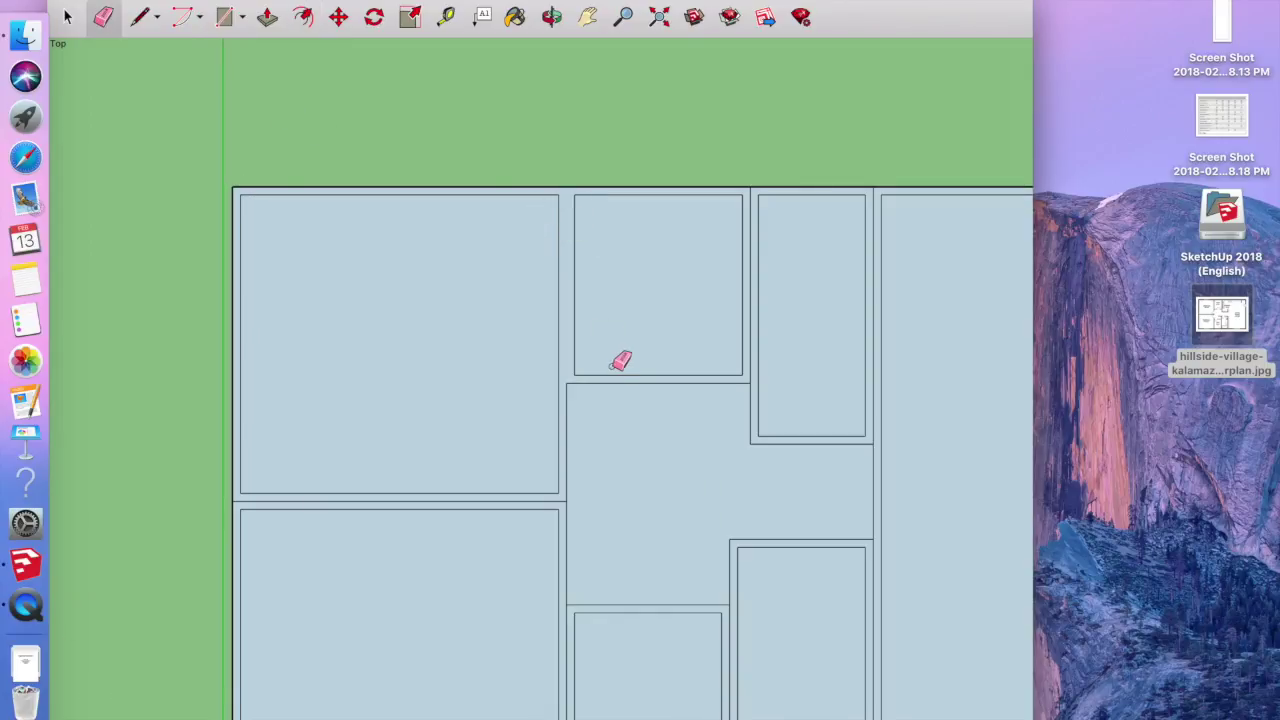
{"action": "left_click", "coordinate": [752, 326]}
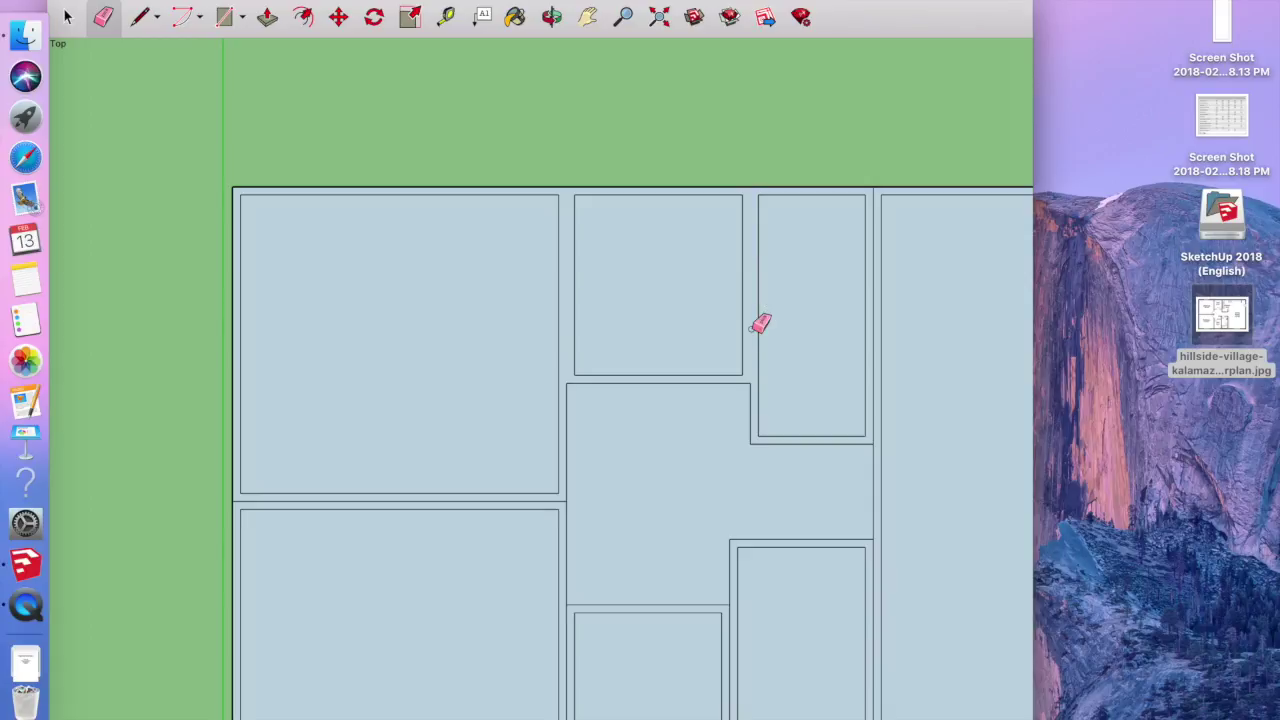
{"action": "left_click", "coordinate": [547, 502]}
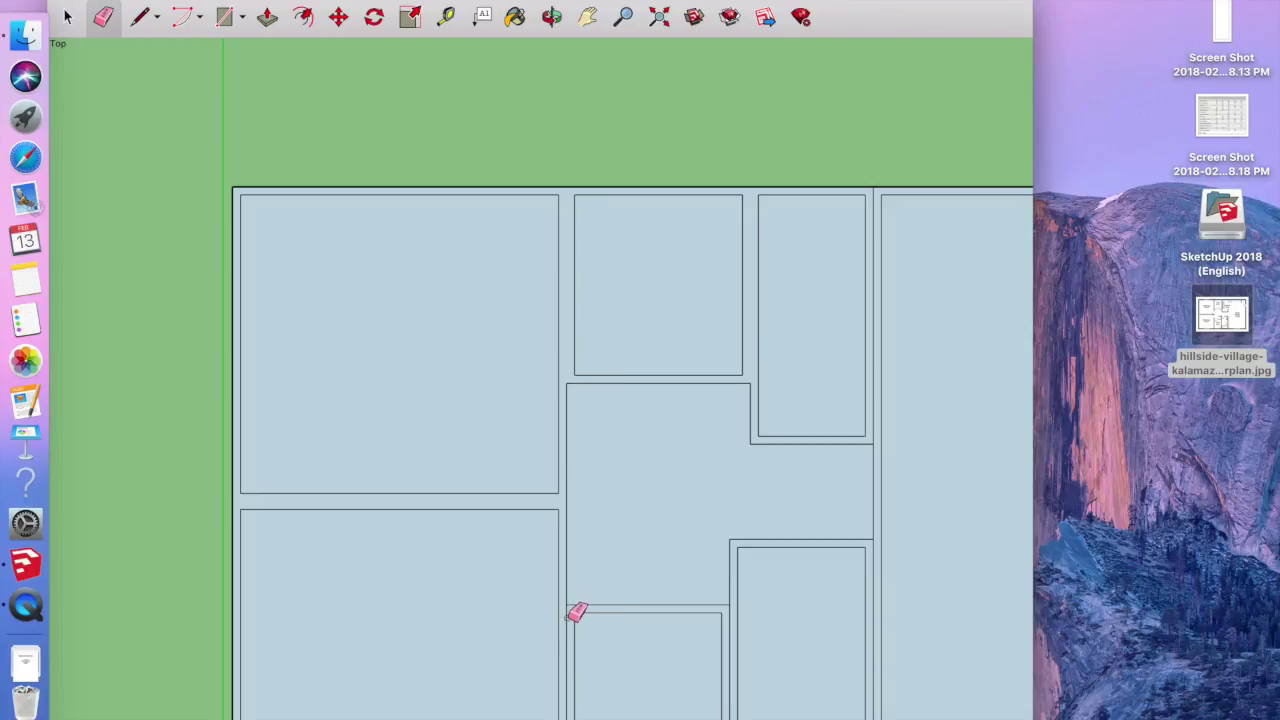
{"action": "left_click_drag", "start_coordinate": [569, 614], "coordinate": [565, 633]}
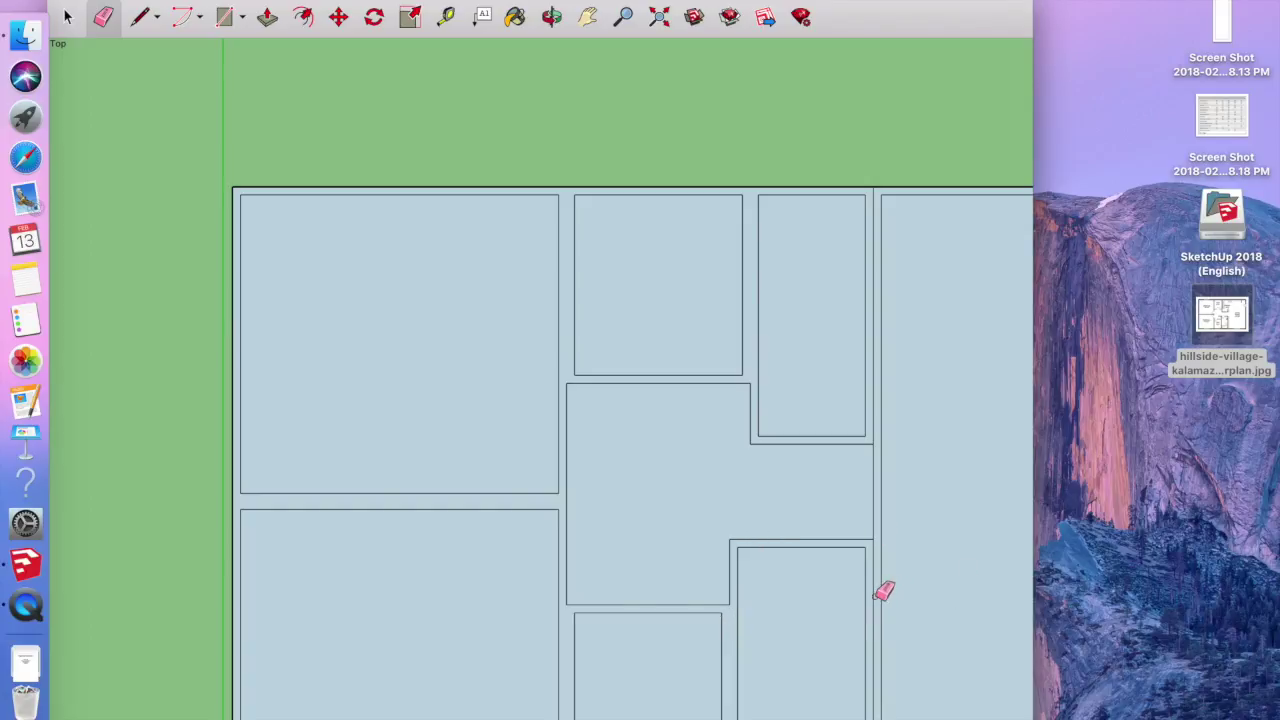
{"action": "left_click", "coordinate": [875, 403]}
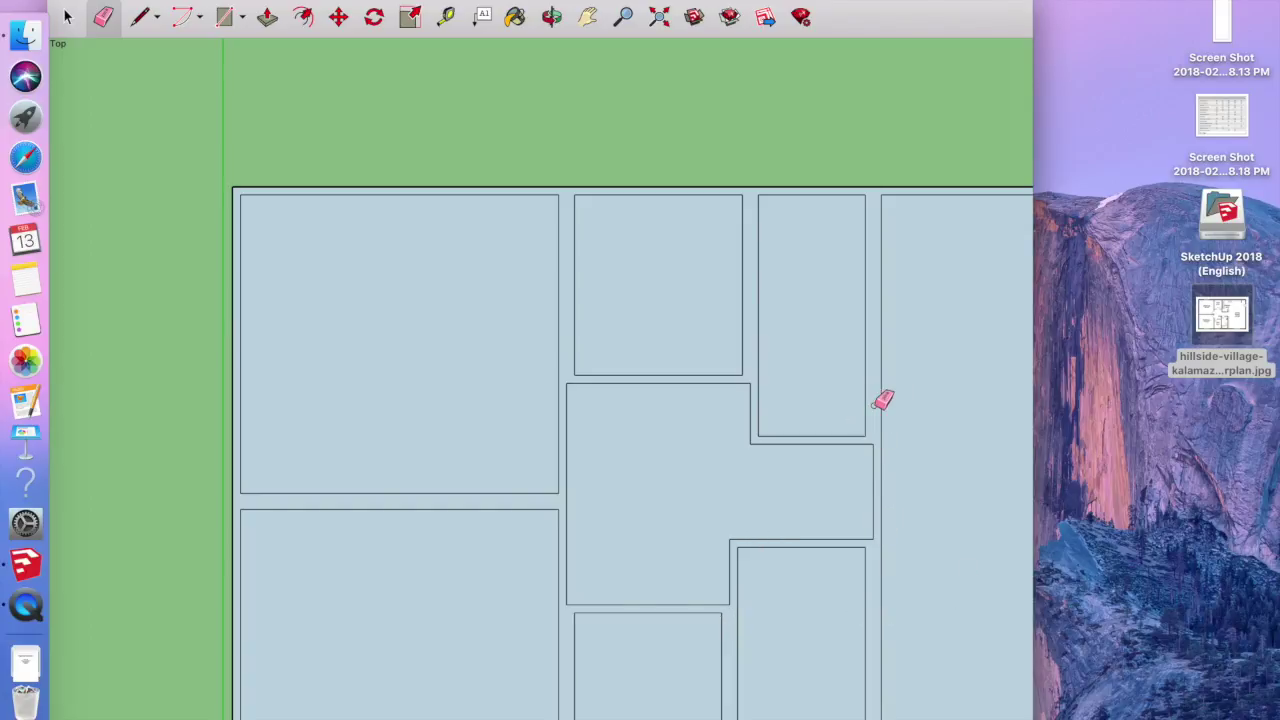
- Offset the outer perimeter of the floor plan slightly outward to thicken the exterior walls
{"action": "left_click", "coordinate": [576, 33]}
{"action": "left_click_drag", "start_coordinate": [740, 331], "coordinate": [599, 130]}
{"action": "left_click_drag", "start_coordinate": [755, 313], "coordinate": [764, 408]}
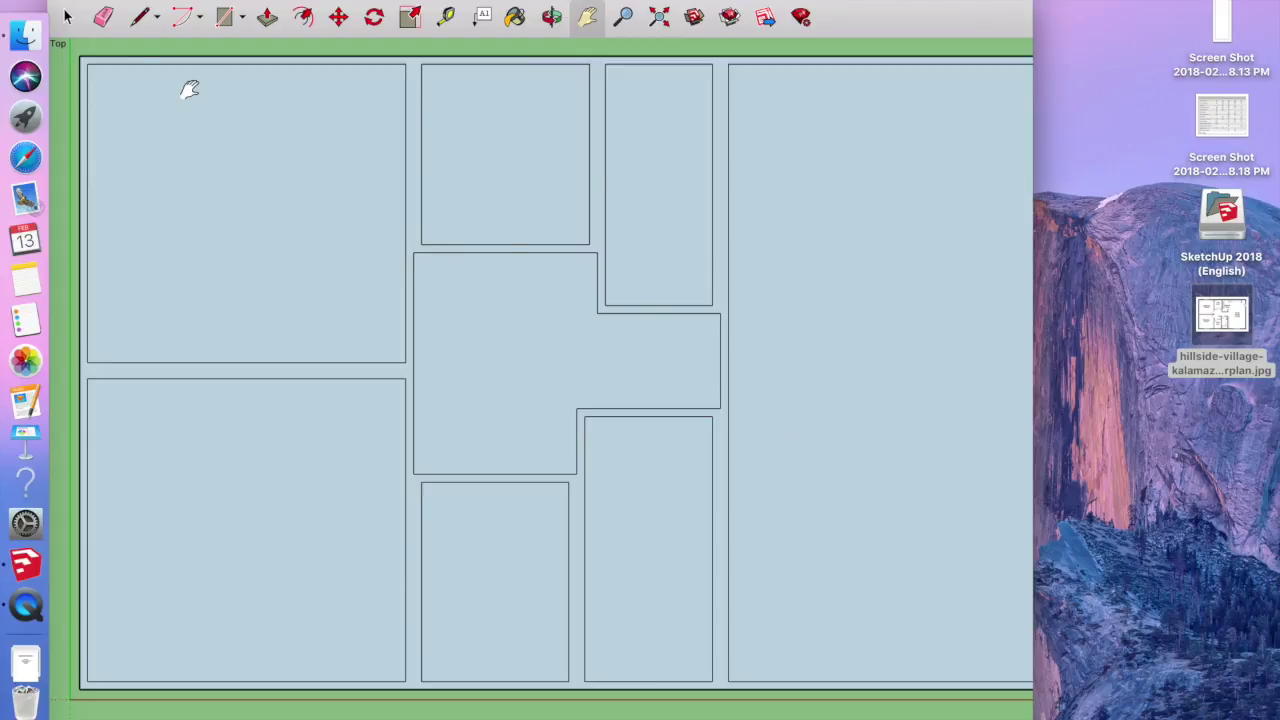
{"action": "scroll", "coordinate": [373, 164], "scroll_direction": "up", "scroll_amount": 2}
{"action": "scroll", "coordinate": [373, 165], "scroll_direction": "down", "scroll_amount": 1}
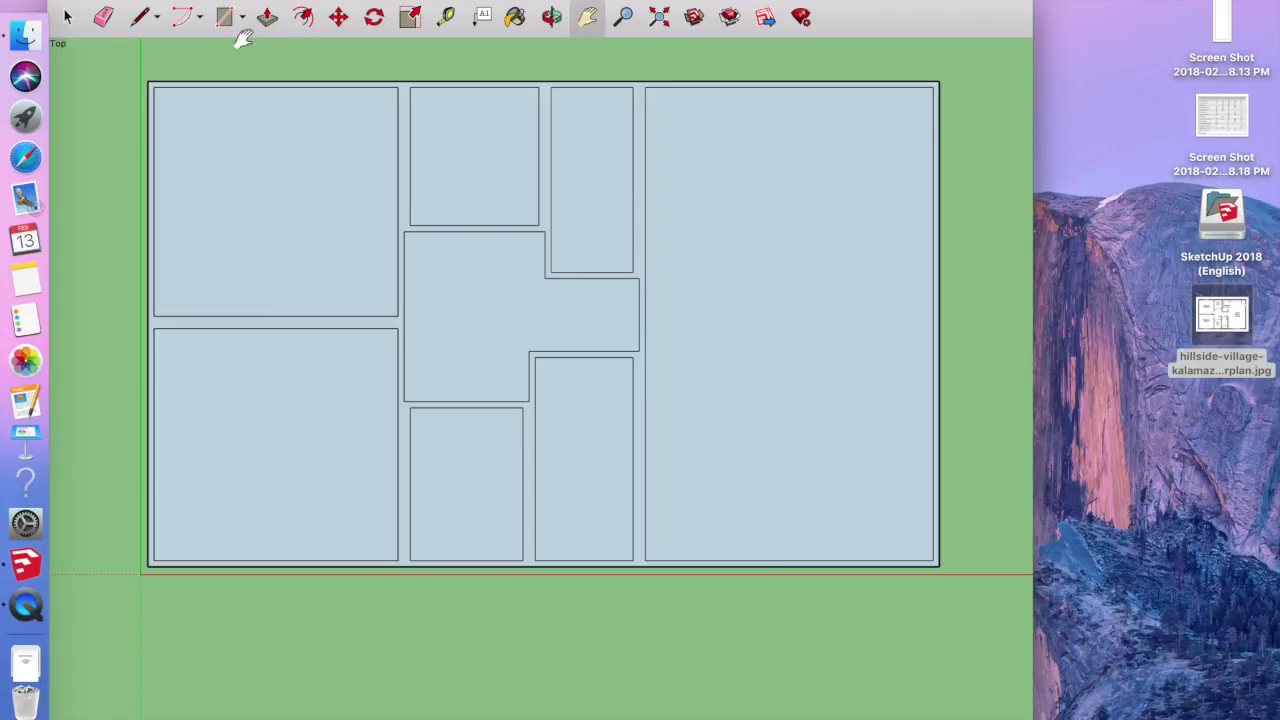
{"action": "left_click", "coordinate": [304, 17]}
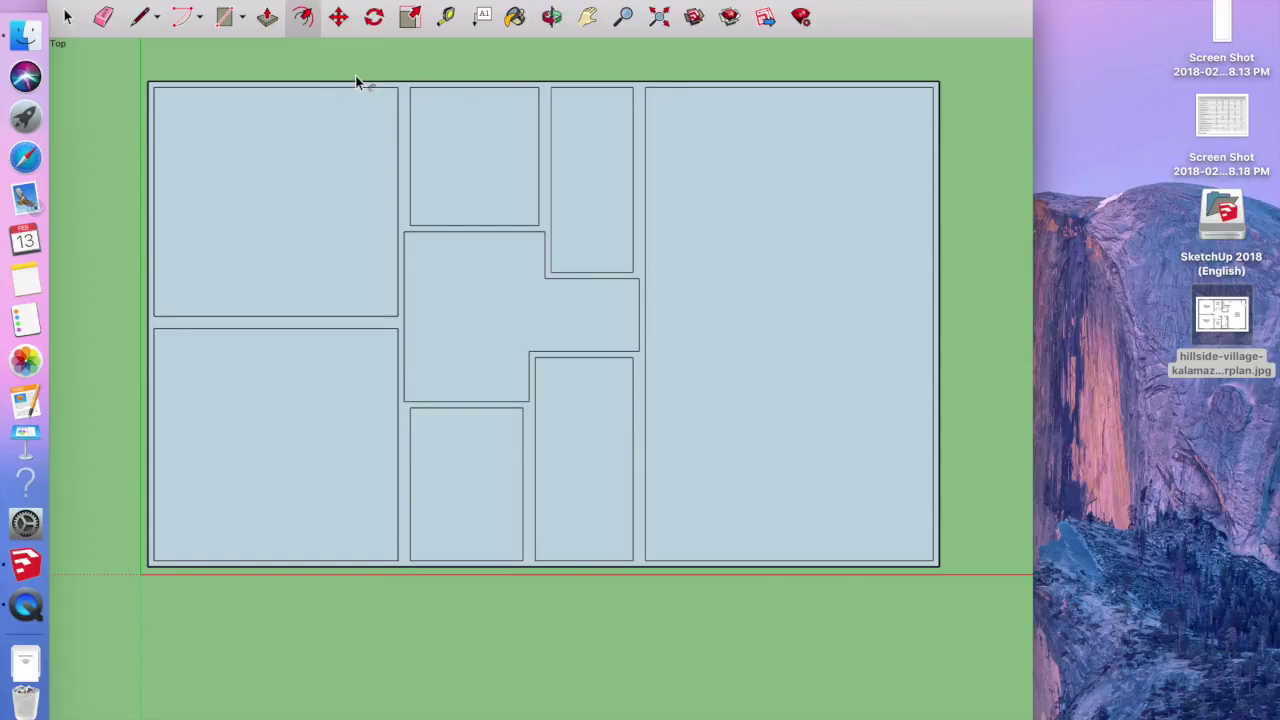
{"action": "left_click", "coordinate": [403, 82]}
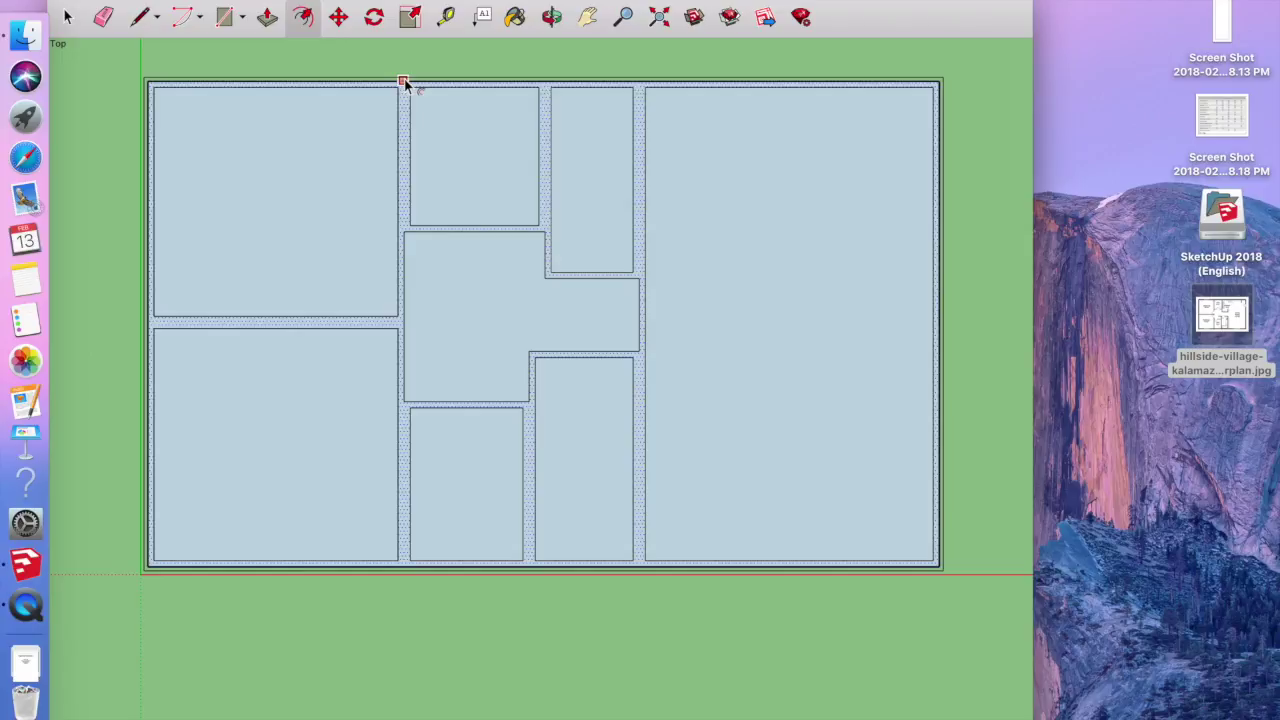
{"action": "left_click", "coordinate": [404, 82]}
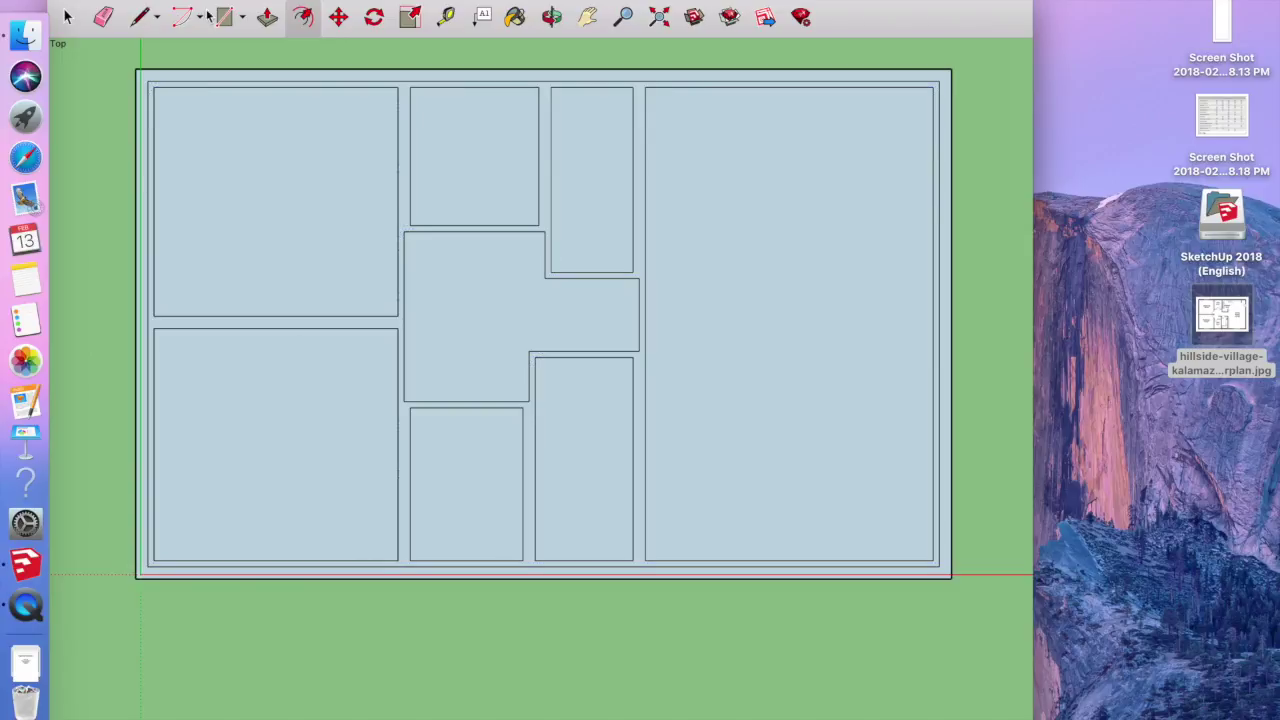
- Erase the four edges of the former outer perimeter that lie inside the thickened exterior walls
{"action": "left_click", "coordinate": [106, 17]}
{"action": "left_click", "coordinate": [195, 83]}
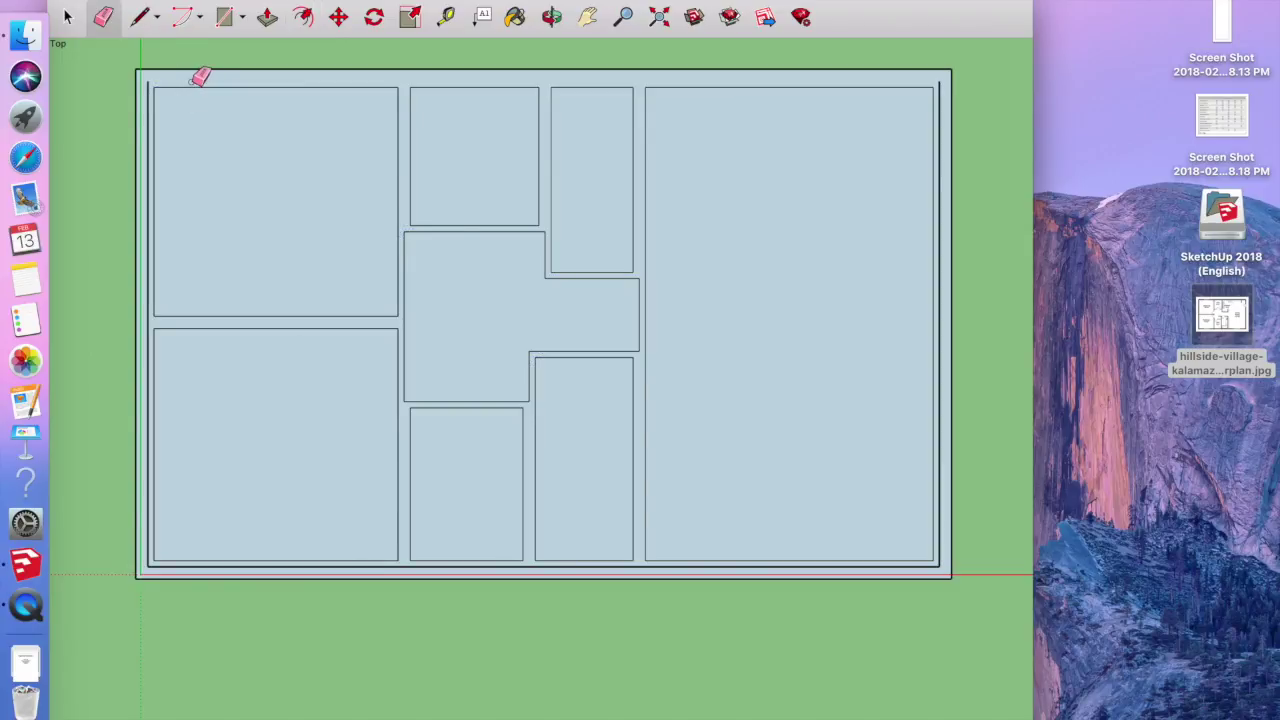
{"action": "left_click", "coordinate": [148, 88]}
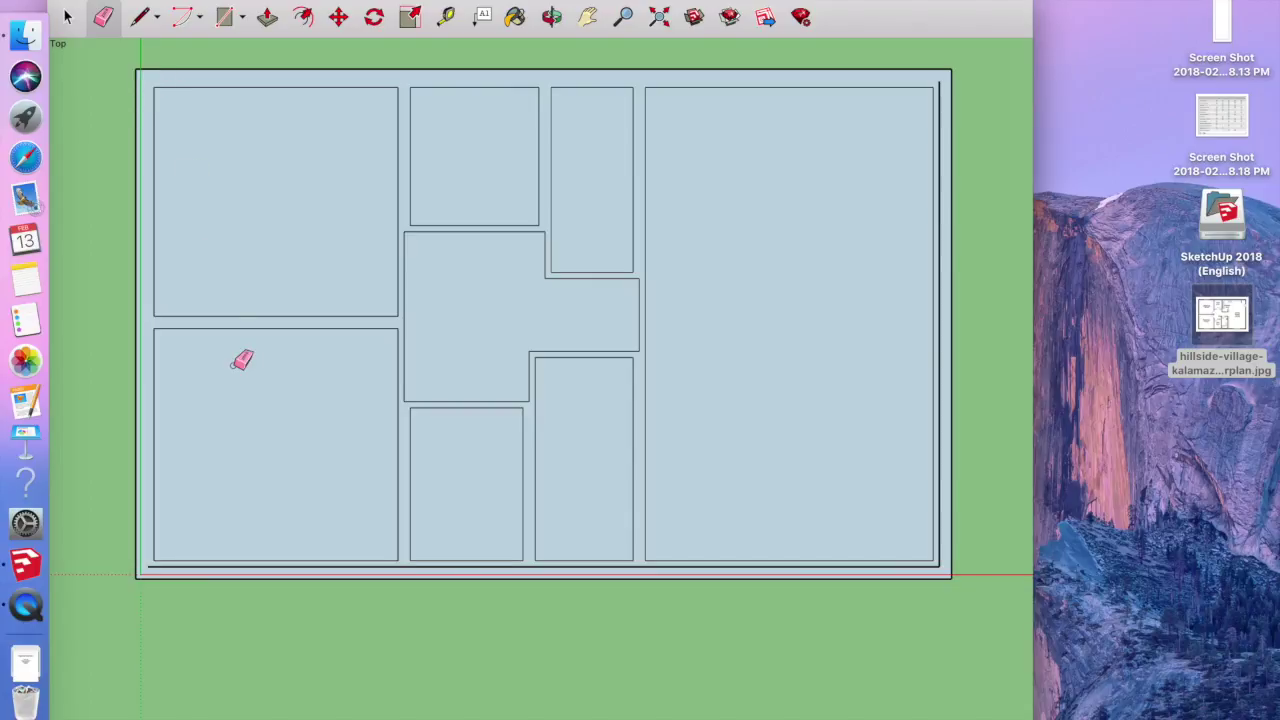
{"action": "left_click", "coordinate": [416, 565]}
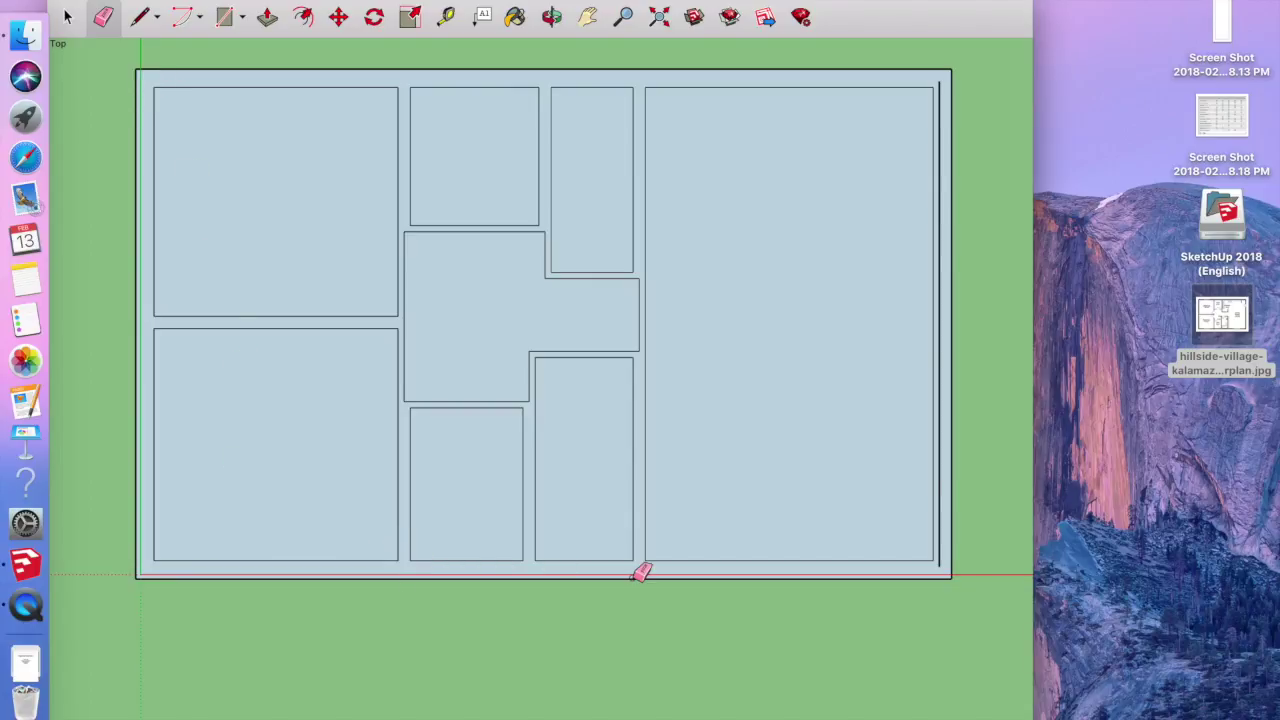
{"action": "left_click", "coordinate": [941, 394]}
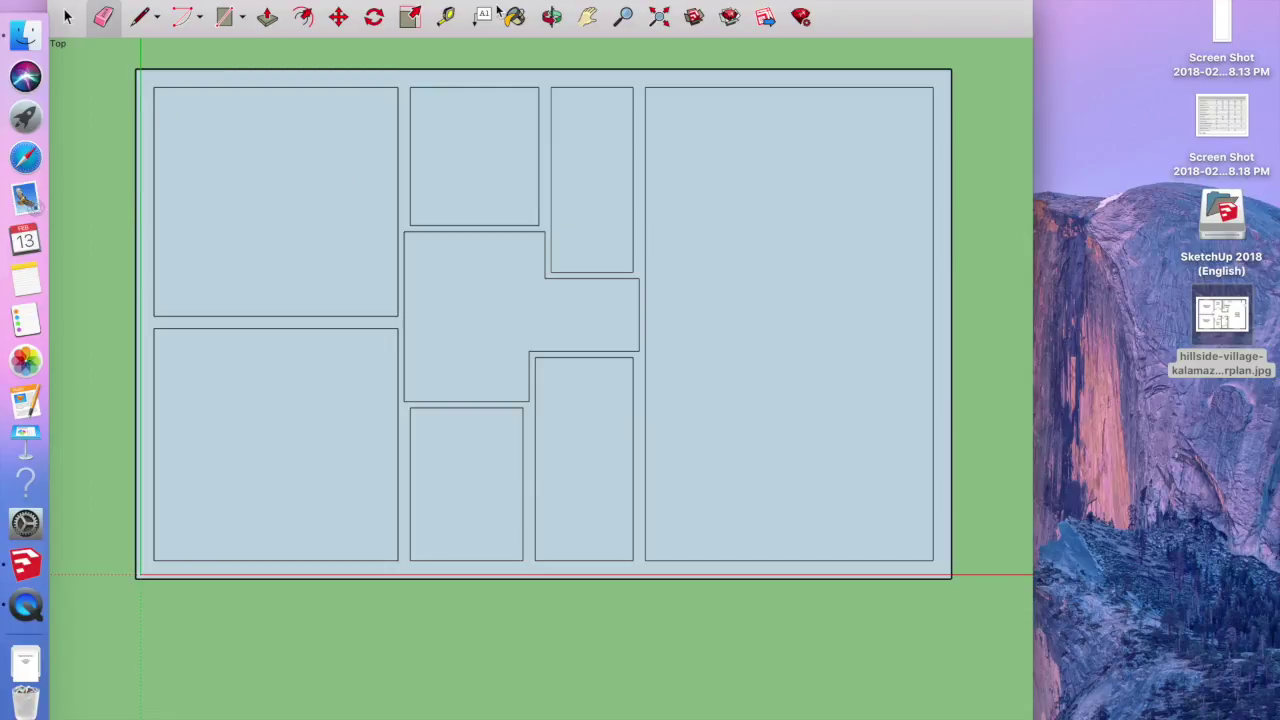
- Fit the whole floor plan in view and widen the model window across the screen
{"action": "left_click", "coordinate": [589, 17]}
{"action": "scroll", "coordinate": [571, 188], "scroll_direction": "down", "scroll_amount": 2}
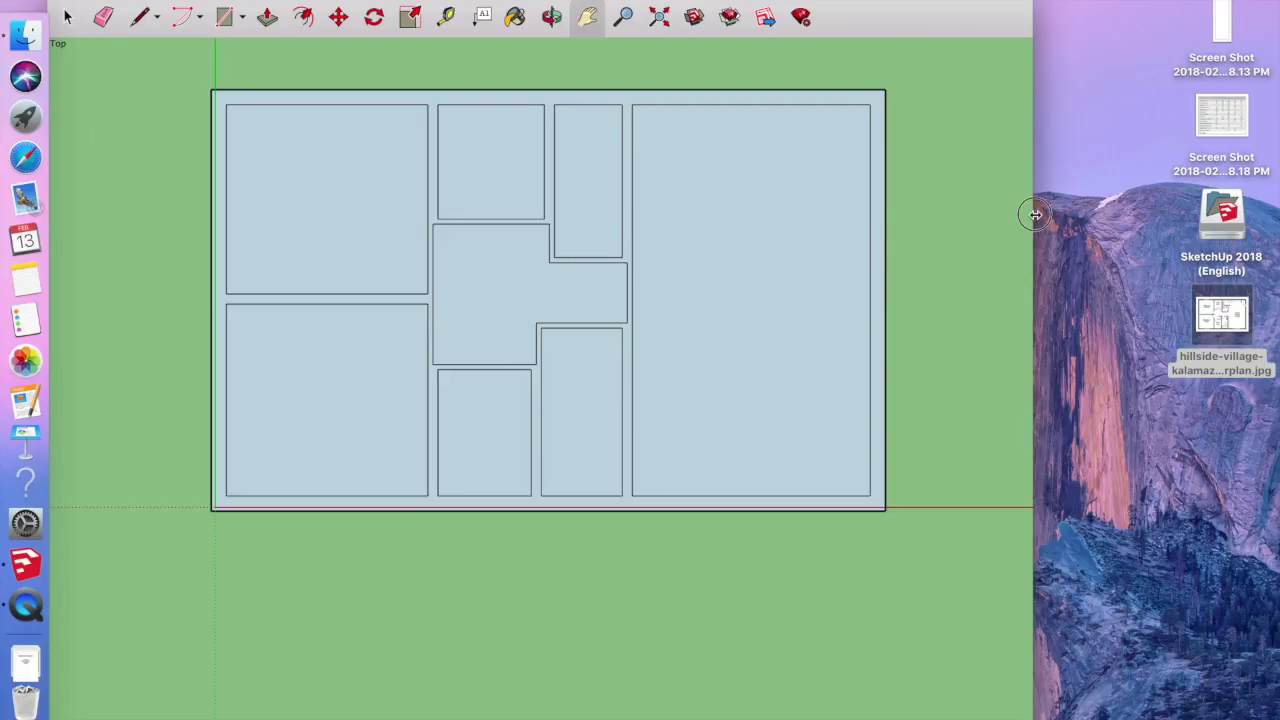
{"action": "left_click_drag", "start_coordinate": [1034, 214], "coordinate": [1274, 167]}
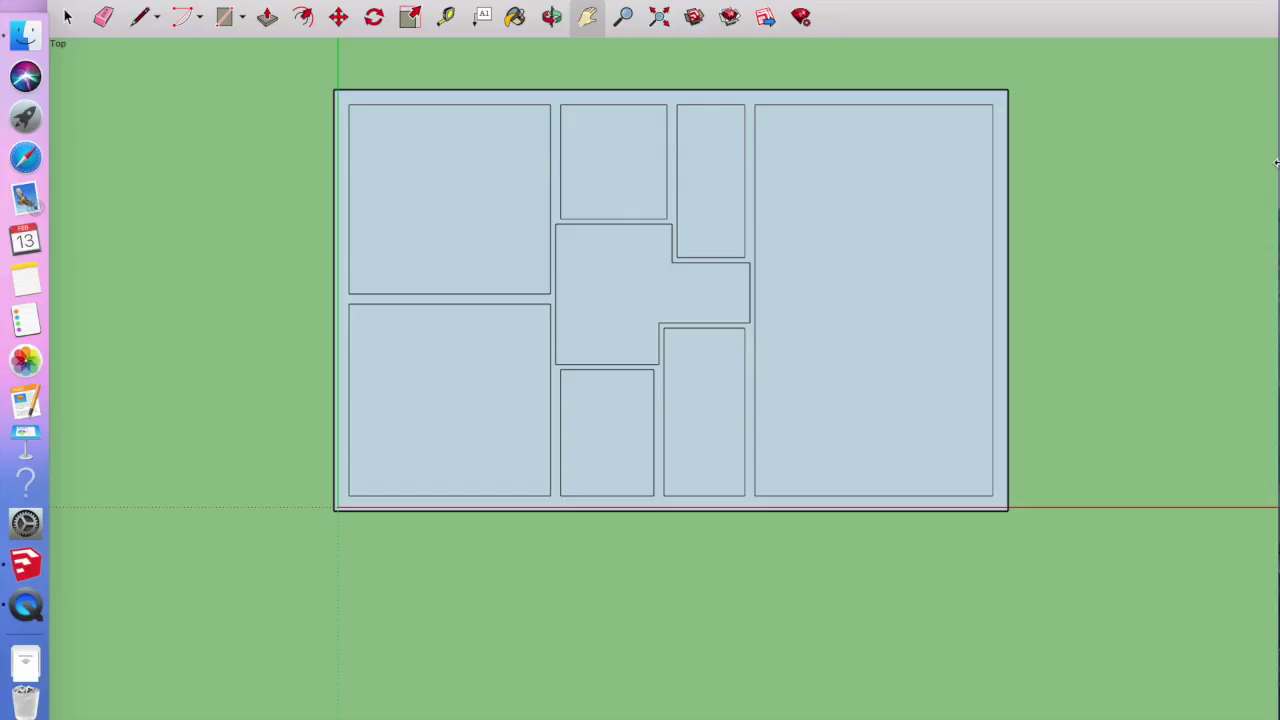
- Try to erase all the outline edges of the central hallway
{"action": "left_click", "coordinate": [103, 17]}
{"action": "left_click_drag", "start_coordinate": [672, 210], "coordinate": [683, 258]}
{"action": "left_click_drag", "start_coordinate": [558, 270], "coordinate": [560, 268]}
{"action": "left_click_drag", "start_coordinate": [651, 354], "coordinate": [656, 356]}
{"action": "left_click", "coordinate": [698, 318]}
{"action": "mouse_move", "coordinate": [689, 315]}
{"action": "left_mouse_down"}
{"action": "mouse_move", "coordinate": [660, 329]}
{"action": "mouse_move", "coordinate": [679, 319]}
{"action": "left_mouse_up"}
{"action": "left_click", "coordinate": [750, 285]}
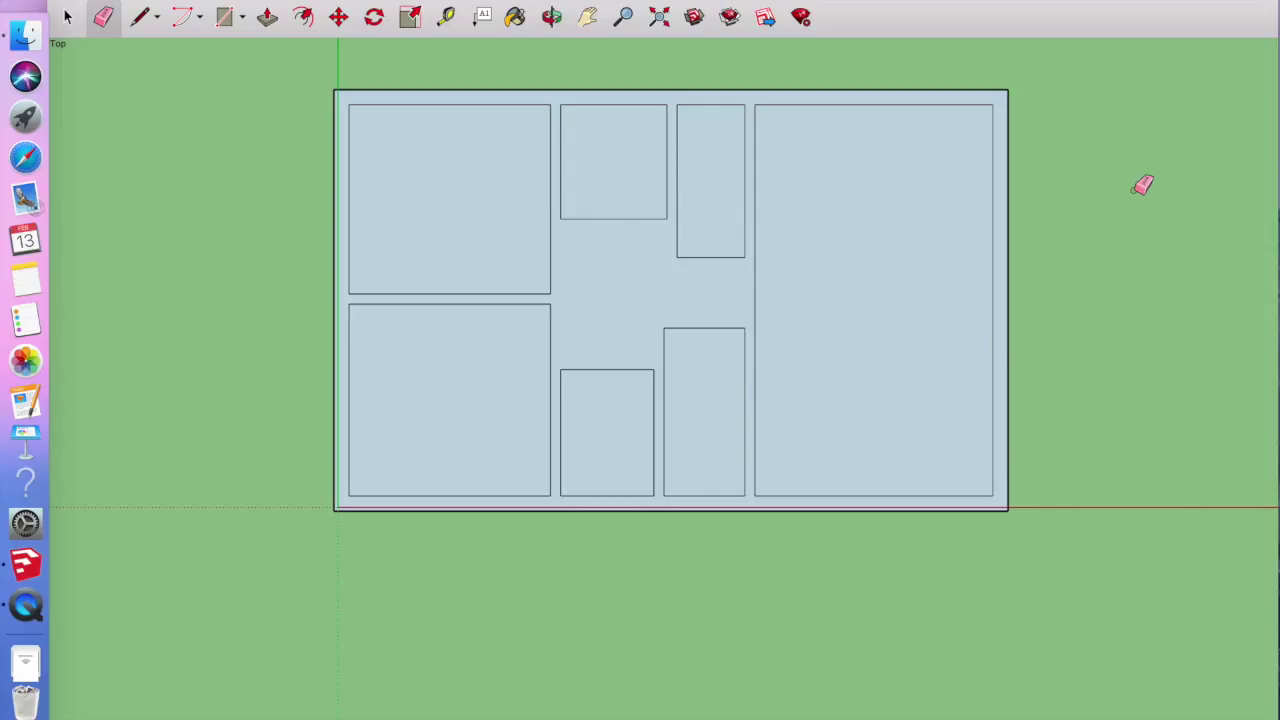
- Undo the erasures of the central hallway's outline edges
{"action": "left_click", "coordinate": [168, 0]}
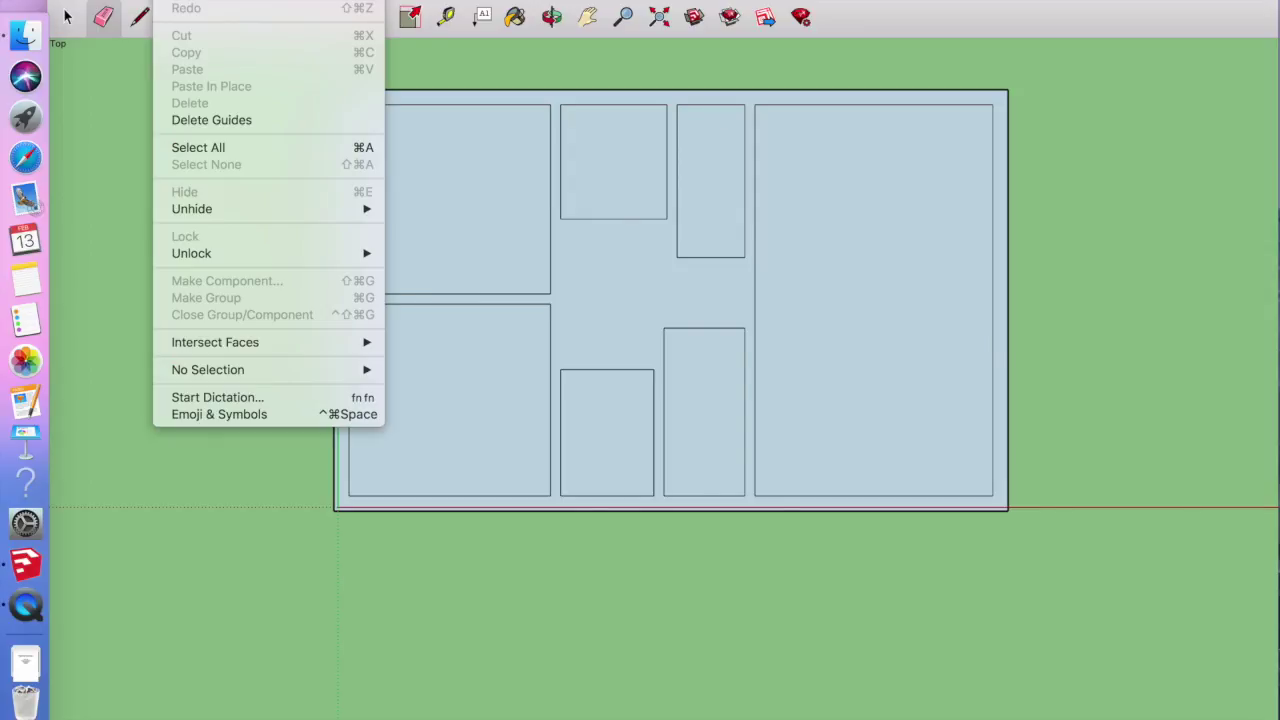
{"action": "left_click", "coordinate": [185, 0]}
{"action": "left_click", "coordinate": [170, 0]}
{"action": "left_click", "coordinate": [185, 0]}
{"action": "left_click", "coordinate": [170, 0]}
{"action": "left_click", "coordinate": [185, 0]}
{"action": "left_click", "coordinate": [170, 0]}
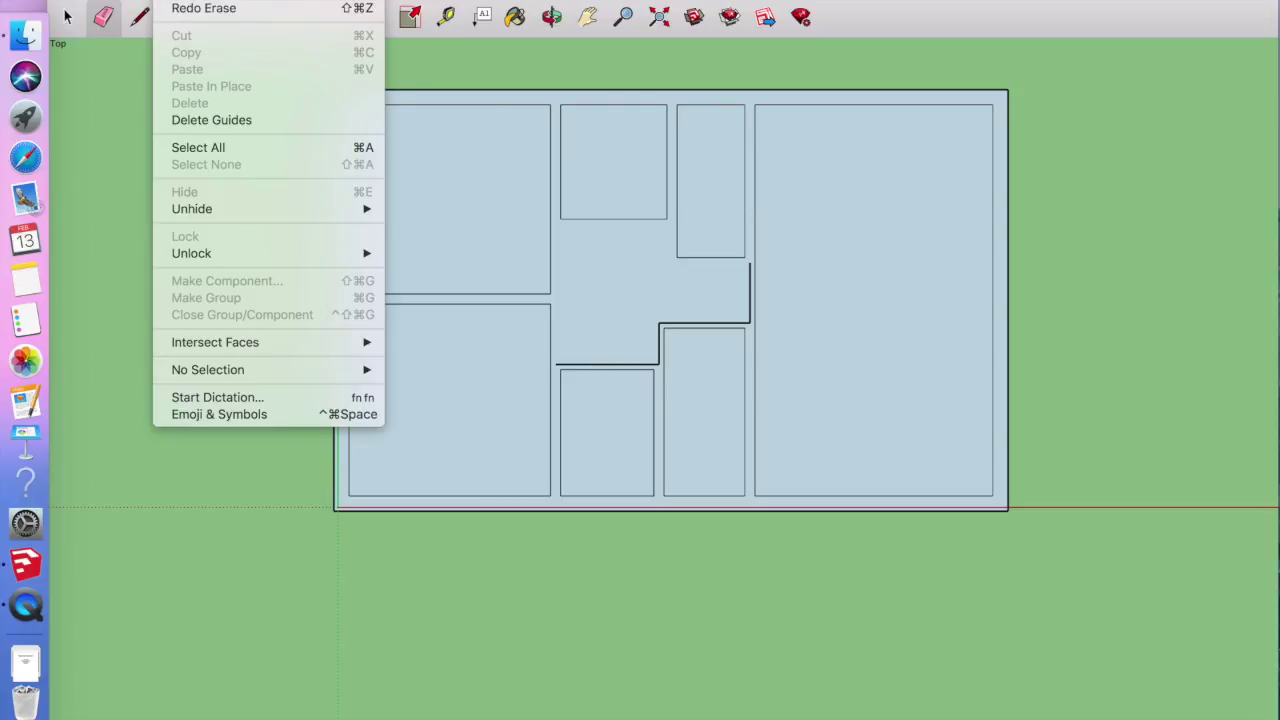
{"action": "left_click", "coordinate": [185, 0]}
{"action": "left_click", "coordinate": [170, 0]}
{"action": "left_click", "coordinate": [170, 0]}
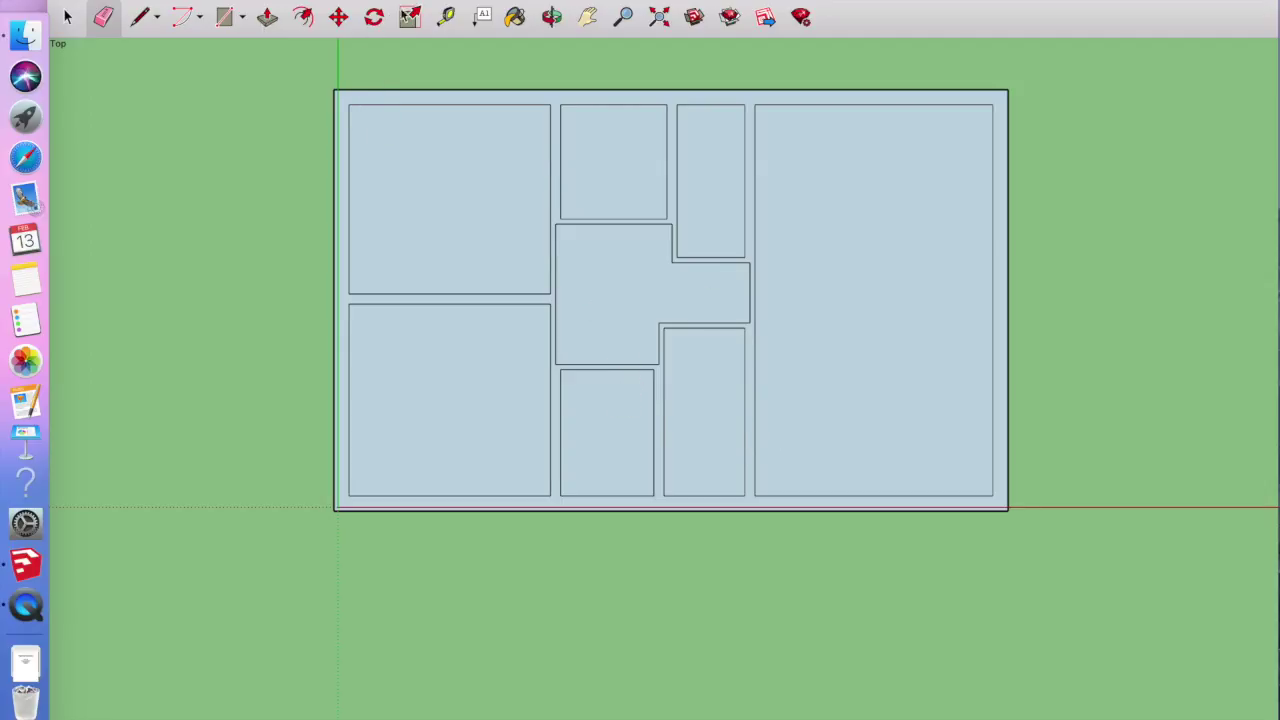
- Try to extrude the wall face of the floor plan in the parallel top view, and undo it
{"action": "left_click", "coordinate": [267, 17]}
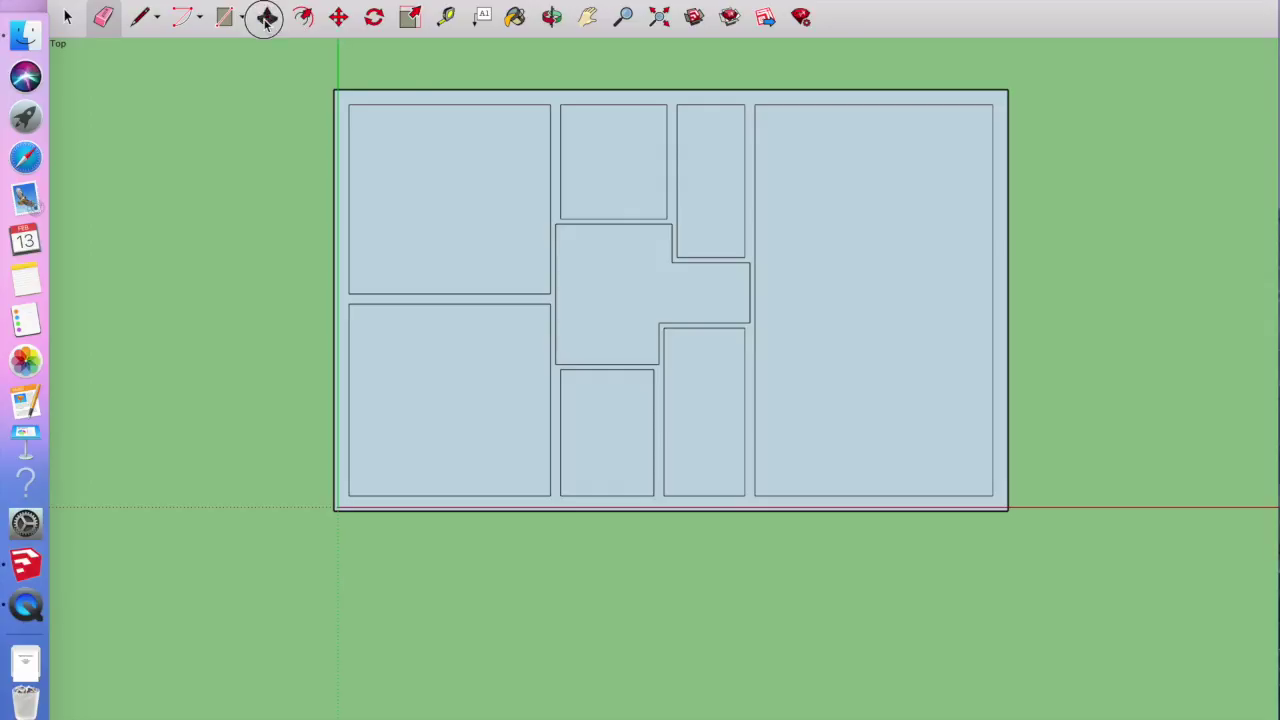
{"action": "left_click", "coordinate": [565, 100]}
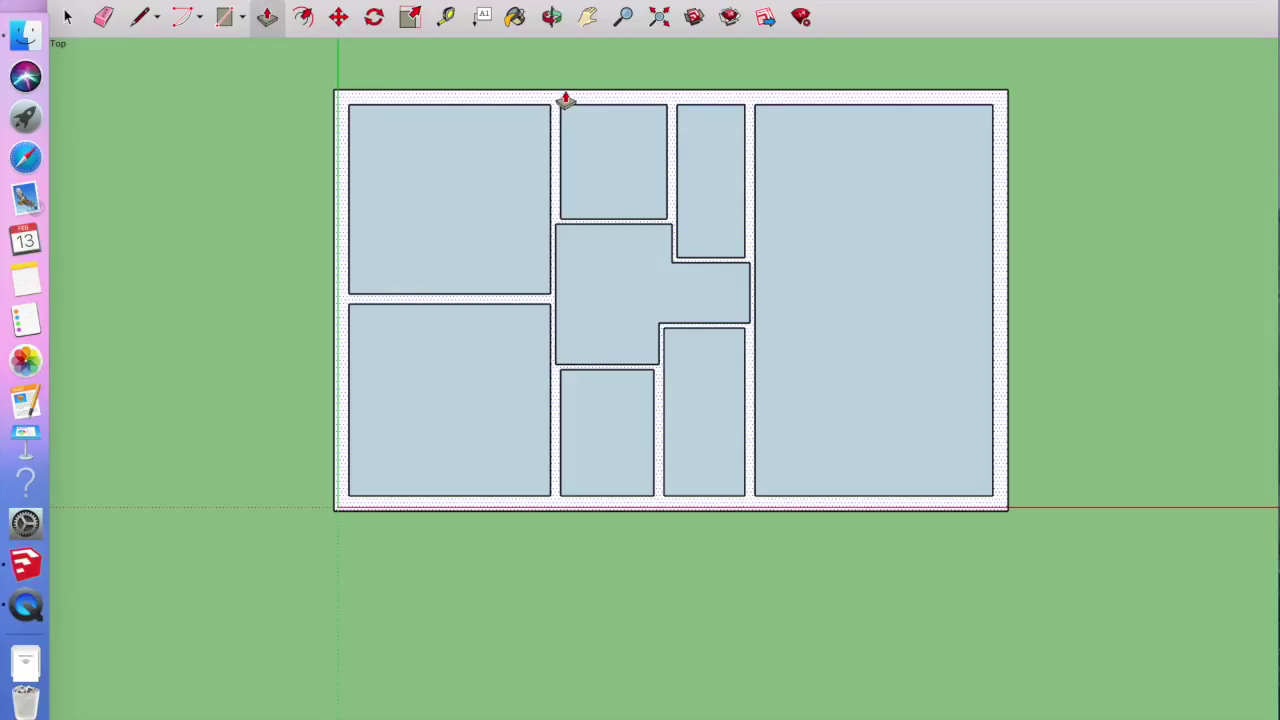
{"action": "left_click", "coordinate": [560, 95]}
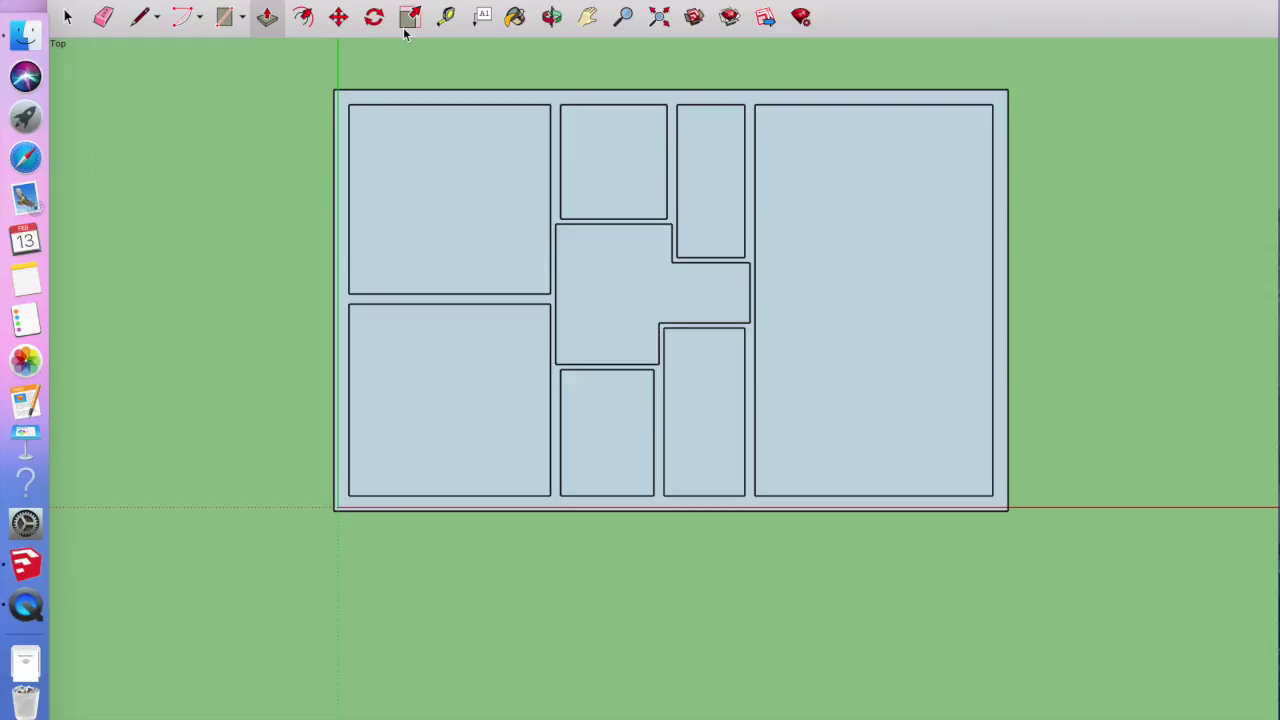
{"action": "left_click", "coordinate": [131, 0]}
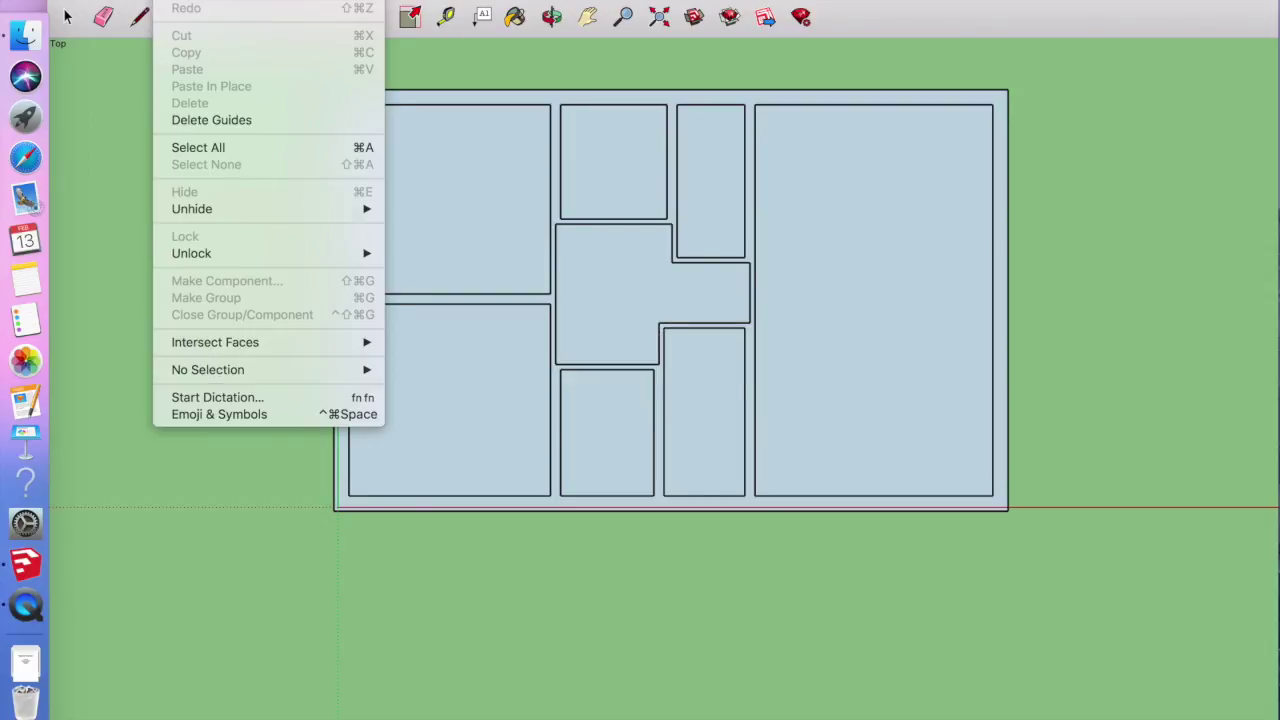
{"action": "left_click", "coordinate": [176, 6]}
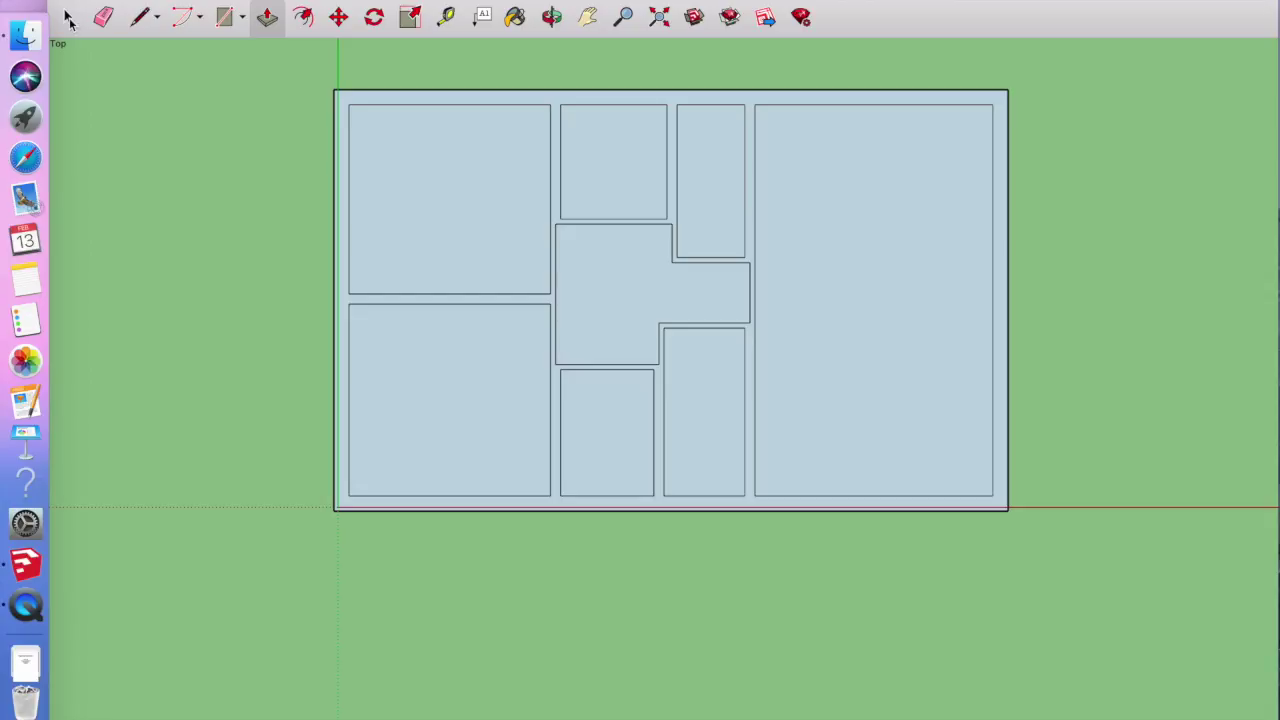
- Switch the camera to perspective projection for the floor plan
{"action": "left_click", "coordinate": [68, 18]}
{"action": "left_click", "coordinate": [308, 0]}
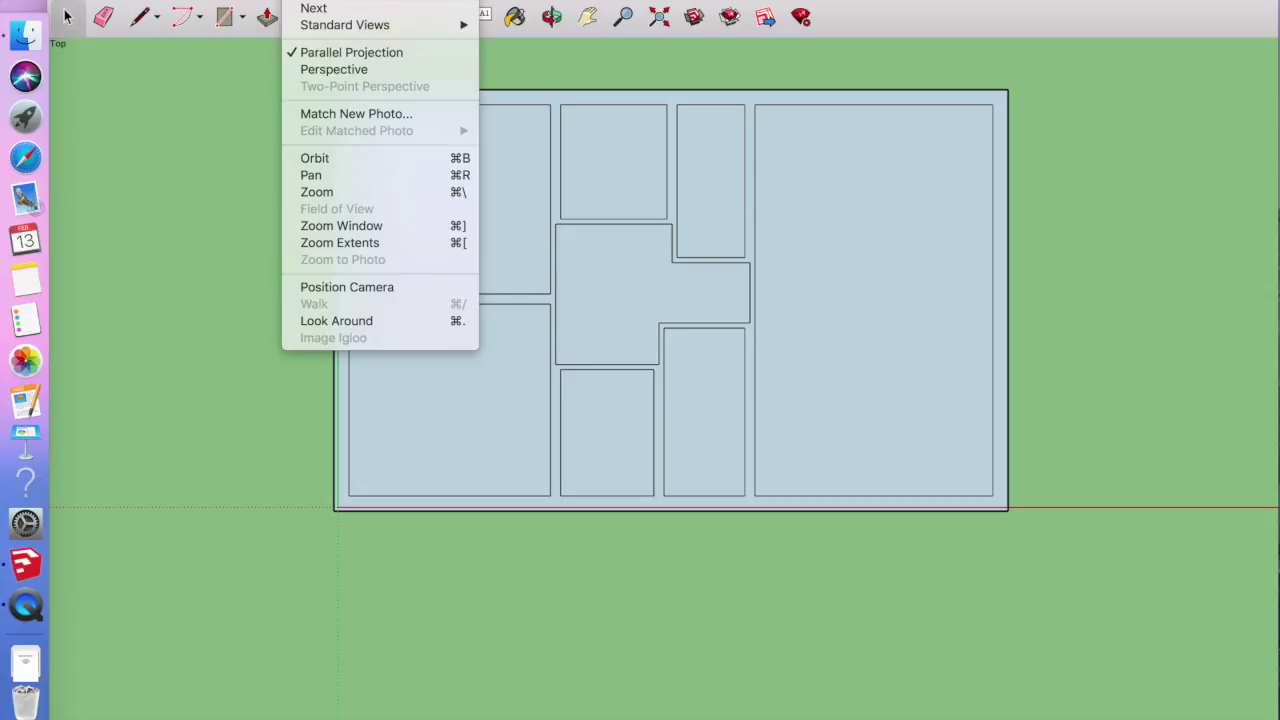
{"action": "left_click", "coordinate": [325, 68]}
{"action": "left_click", "coordinate": [308, 0]}
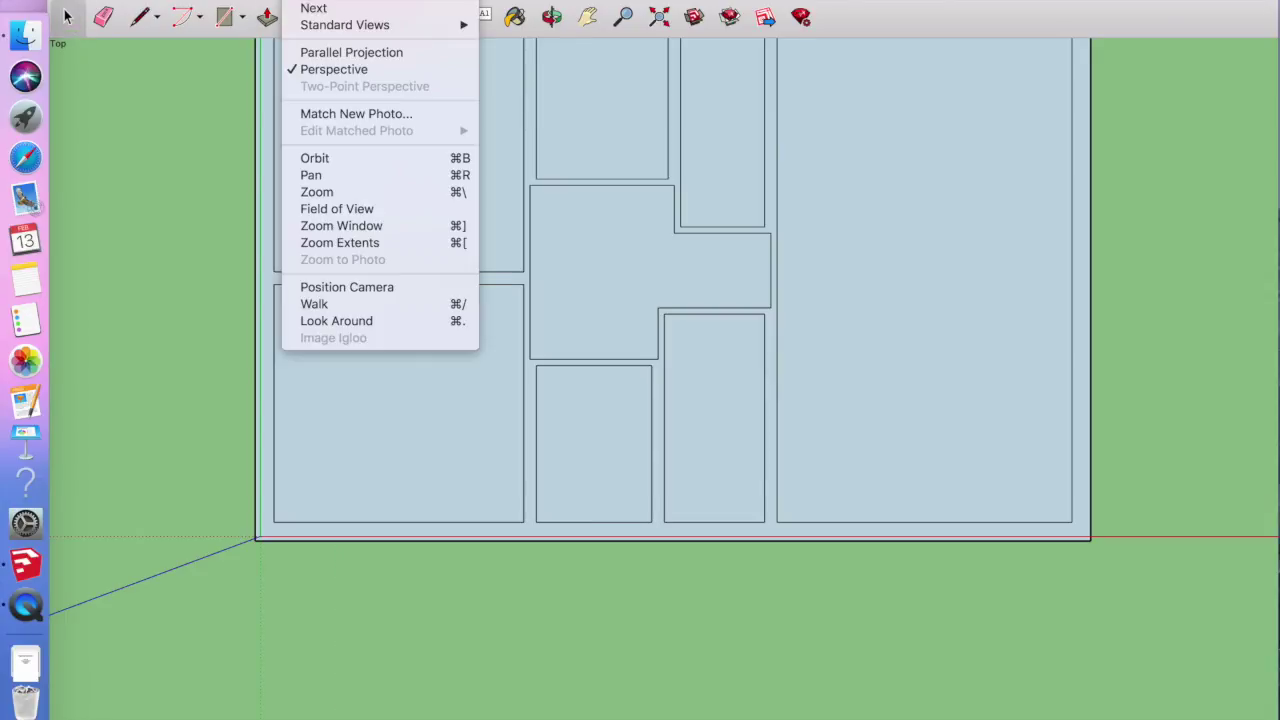
{"action": "mouse_move", "coordinate": [333, 28]}
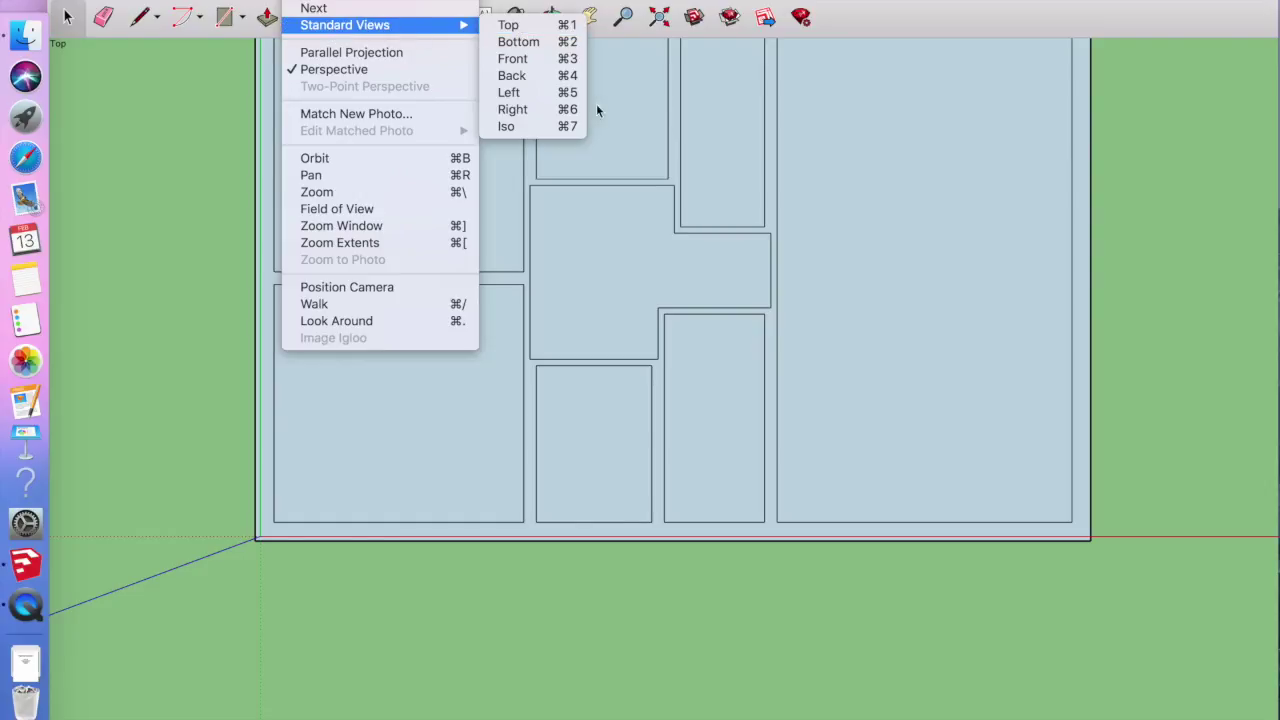
{"action": "left_click", "coordinate": [878, 285]}
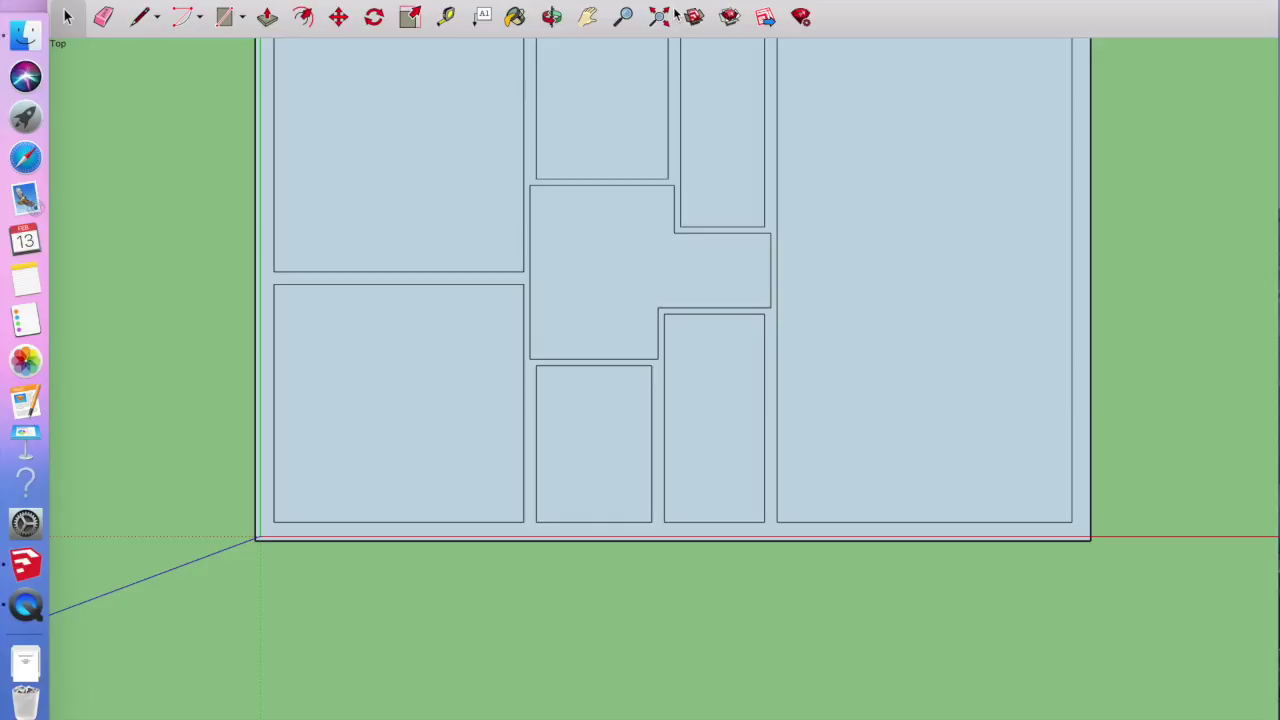
- Extrude the connected exterior and interior wall face upward to full wall height with Push/Pull
{"action": "left_click_drag", "start_coordinate": [623, 160], "coordinate": [633, 240]}
{"action": "left_click", "coordinate": [587, 17]}
{"action": "left_click_drag", "start_coordinate": [594, 146], "coordinate": [552, 263]}
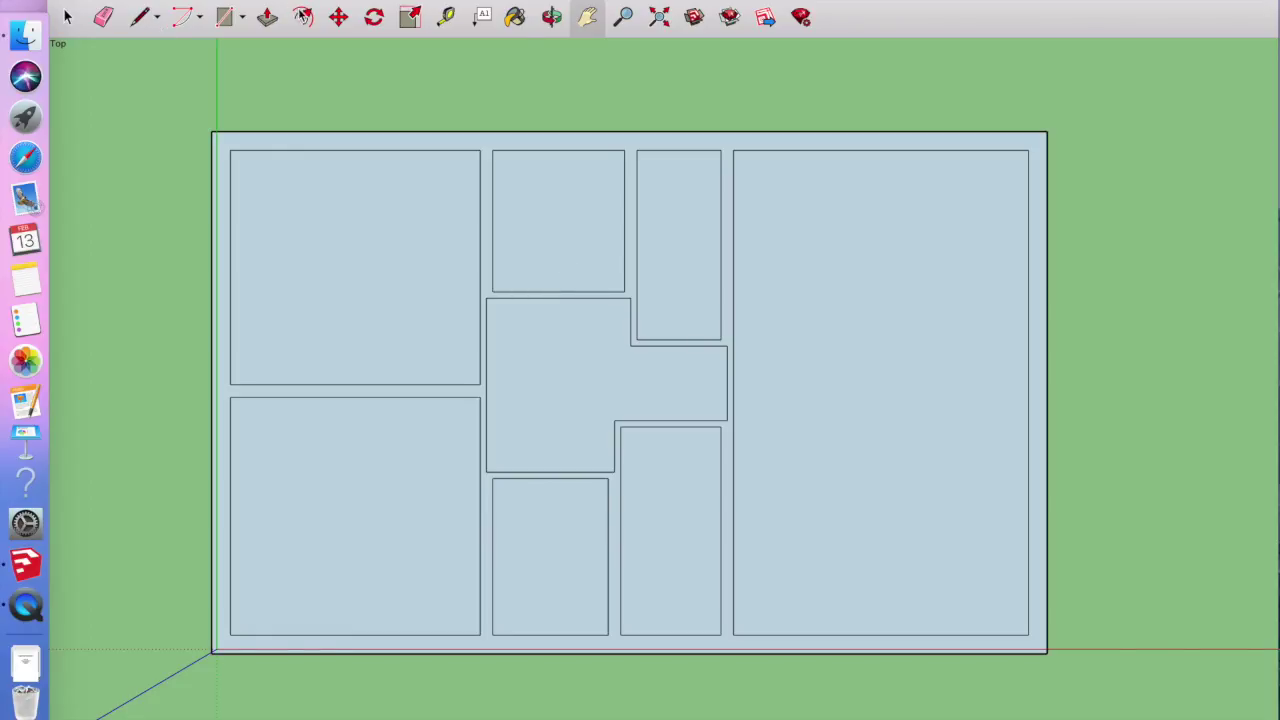
{"action": "left_click", "coordinate": [267, 17]}
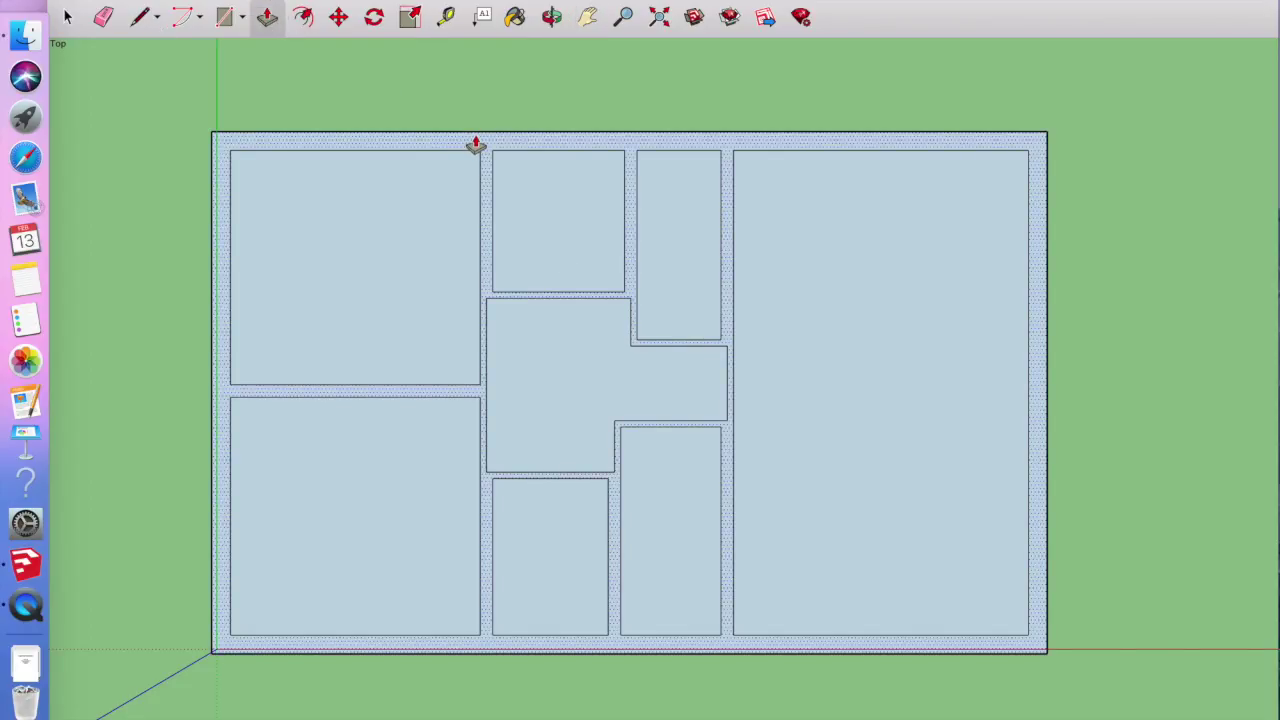
{"action": "left_click", "coordinate": [477, 143]}
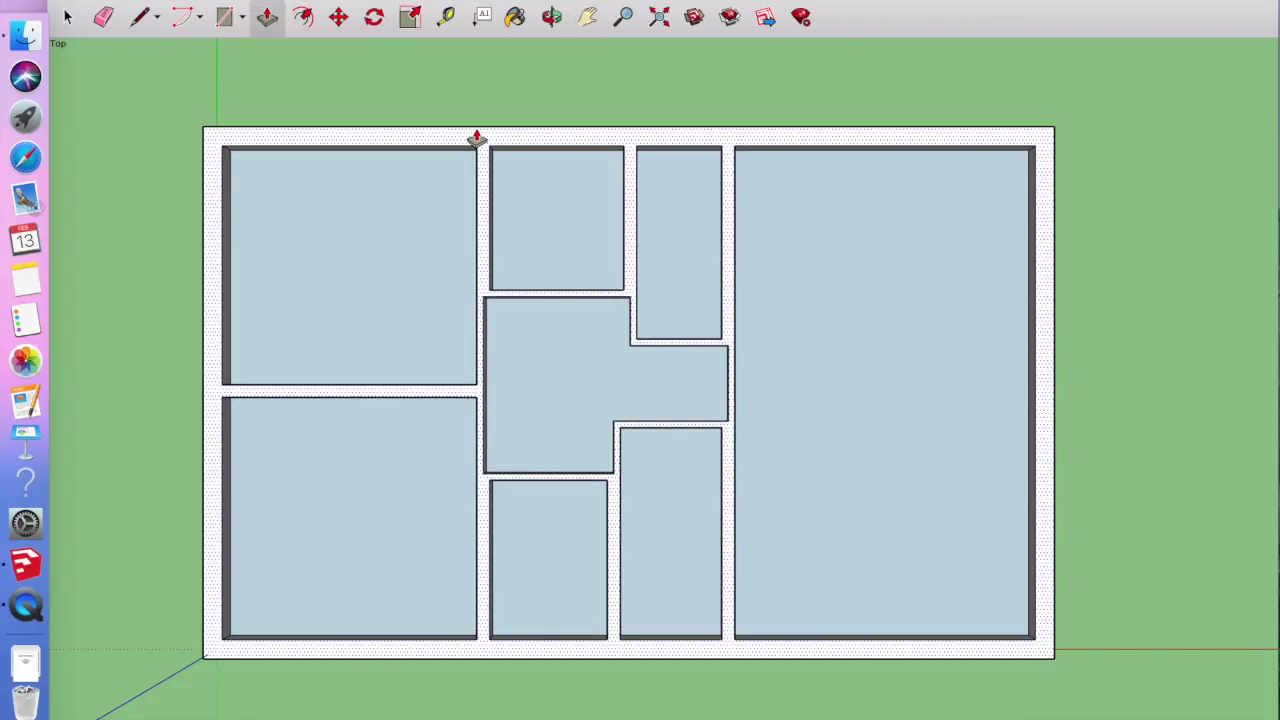
{"action": "key", "text": "Return"}
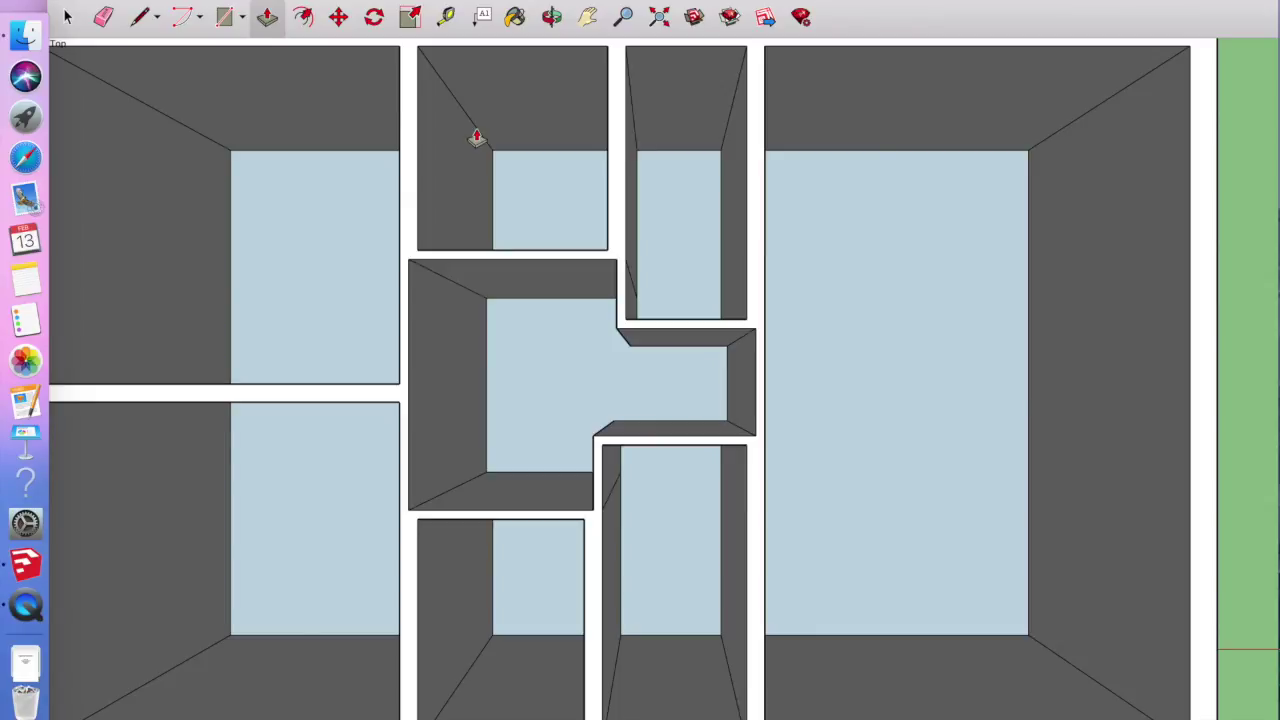
- Examine the extruded walls and rooms of the whole apartment from above and from several oblique angles
{"action": "key", "text": "h"}
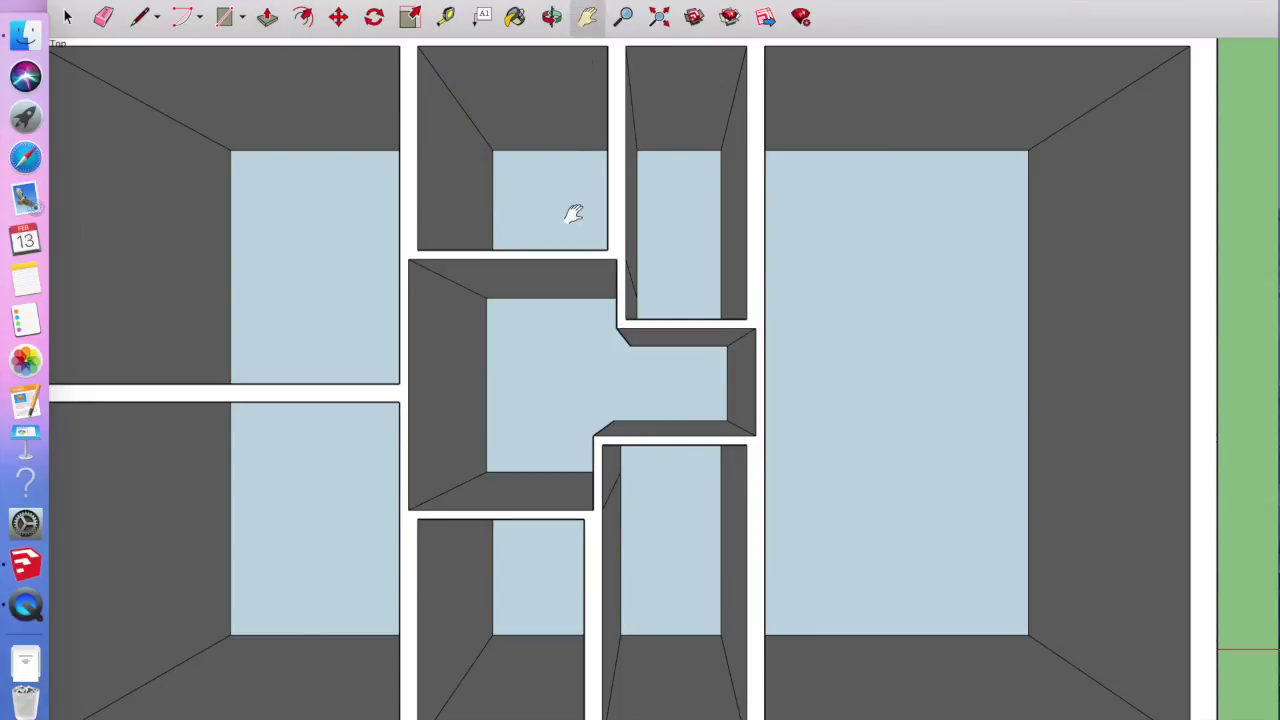
{"action": "scroll", "coordinate": [573, 215], "scroll_direction": "down", "scroll_amount": 3}
{"action": "mouse_move", "coordinate": [577, 400]}
{"action": "left_mouse_down"}
{"action": "mouse_move", "coordinate": [571, 294]}
{"action": "mouse_move", "coordinate": [586, 394]}
{"action": "left_mouse_up"}
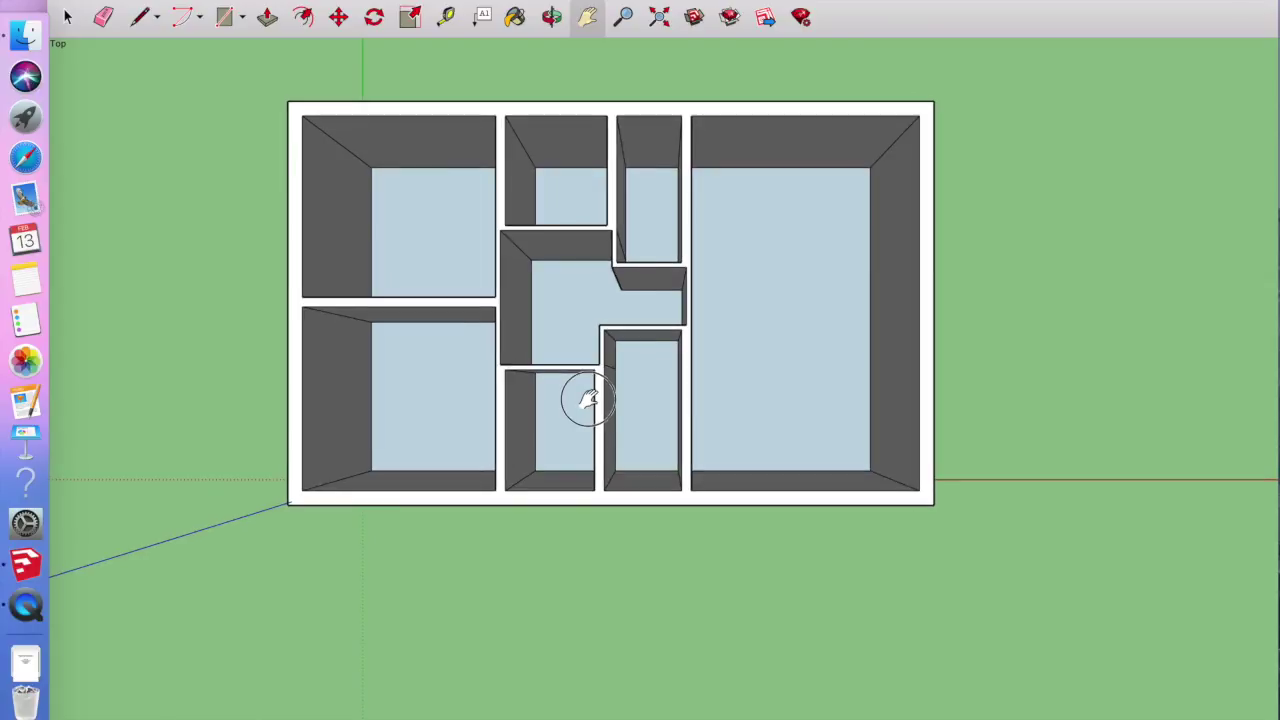
{"action": "left_click", "coordinate": [551, 17]}
{"action": "left_click_drag", "start_coordinate": [580, 272], "coordinate": [550, 120]}
{"action": "left_click_drag", "start_coordinate": [877, 429], "coordinate": [429, 351]}
{"action": "left_click_drag", "start_coordinate": [849, 471], "coordinate": [611, 383]}
{"action": "left_click_drag", "start_coordinate": [946, 383], "coordinate": [723, 691]}
{"action": "left_click_drag", "start_coordinate": [677, 526], "coordinate": [540, 490]}
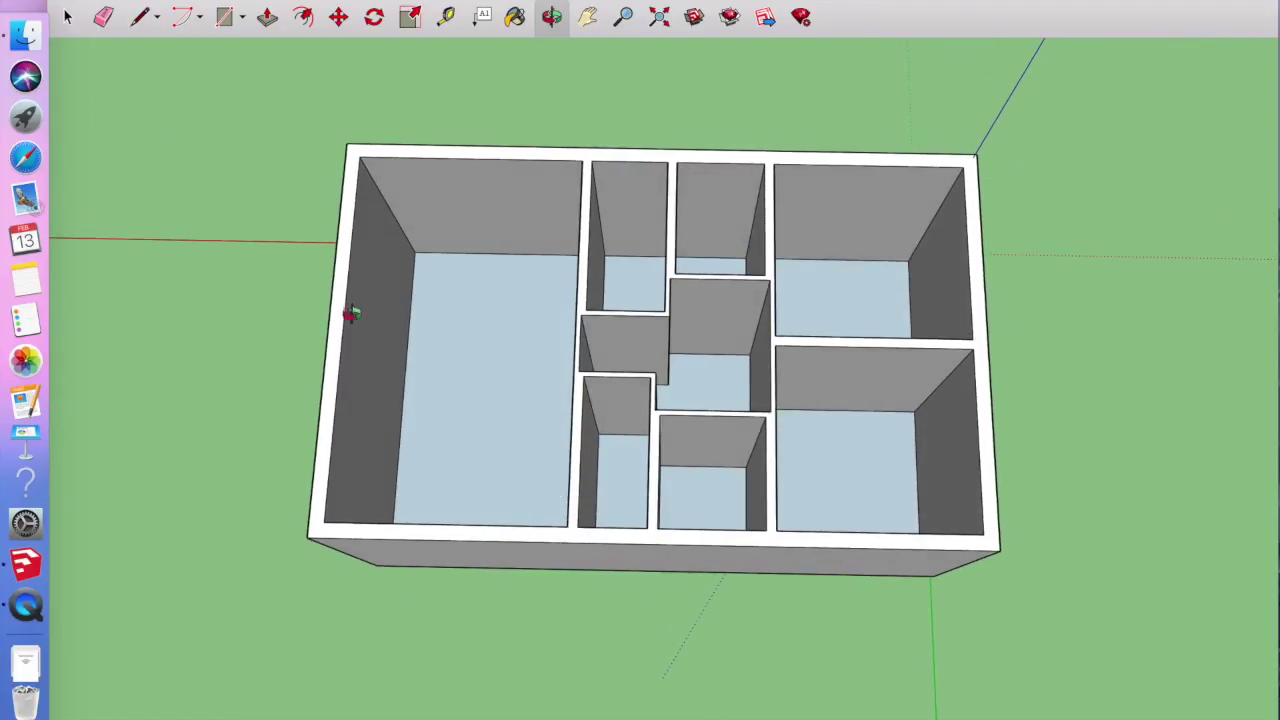
- Save the apartment model as a SketchUp file named Sample1 in the iCloud Documents folder
{"action": "left_click", "coordinate": [137, 1]}
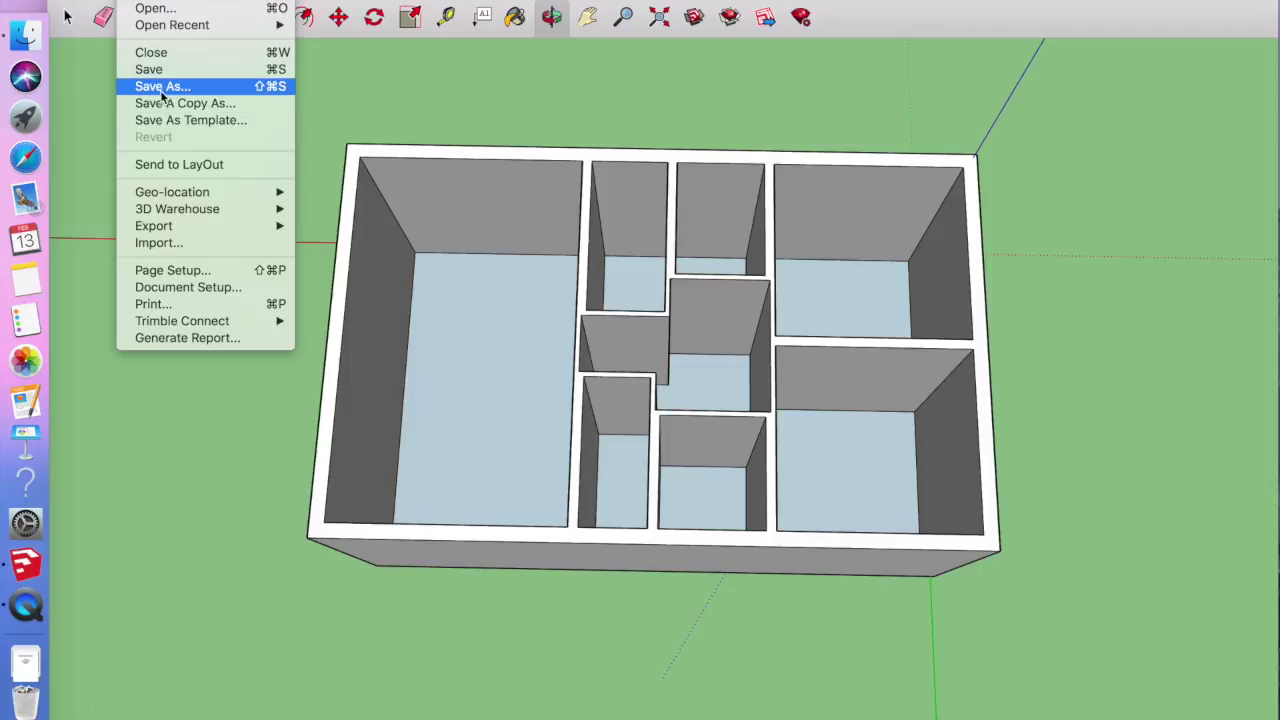
{"action": "left_click", "coordinate": [161, 90]}
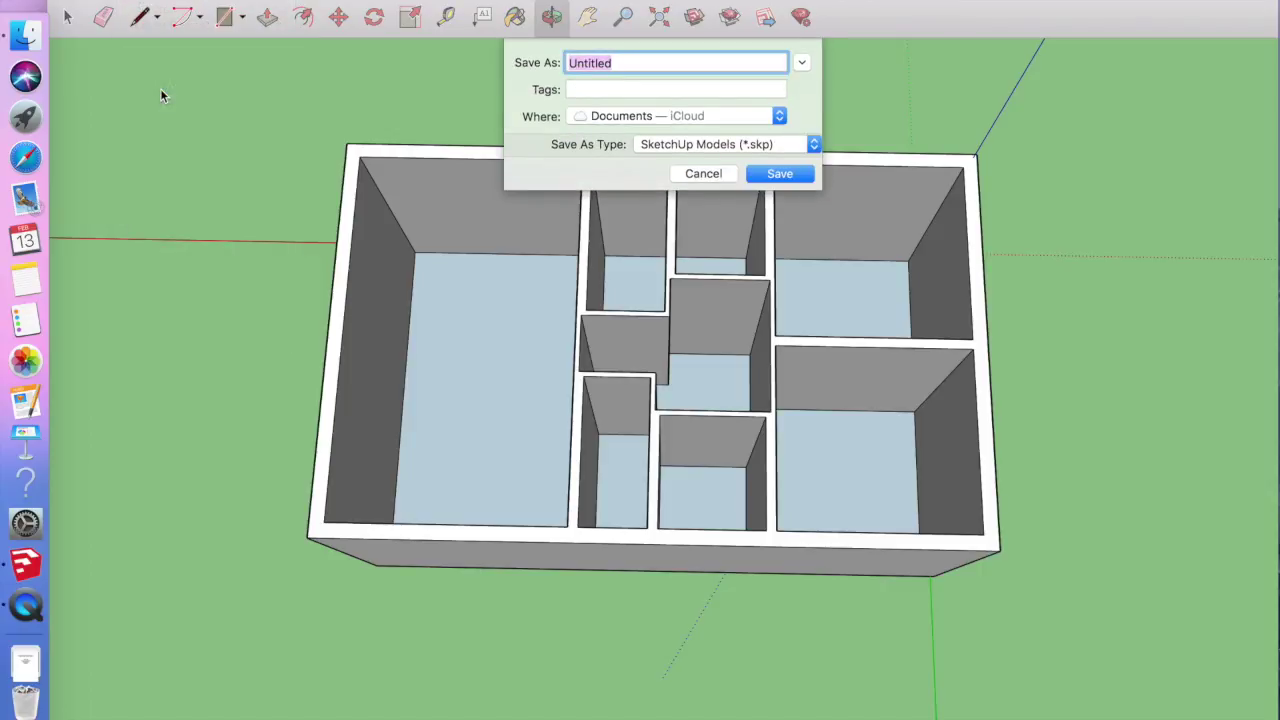
{"action": "type", "text": "Sample1"}
{"action": "key", "text": "Return"}
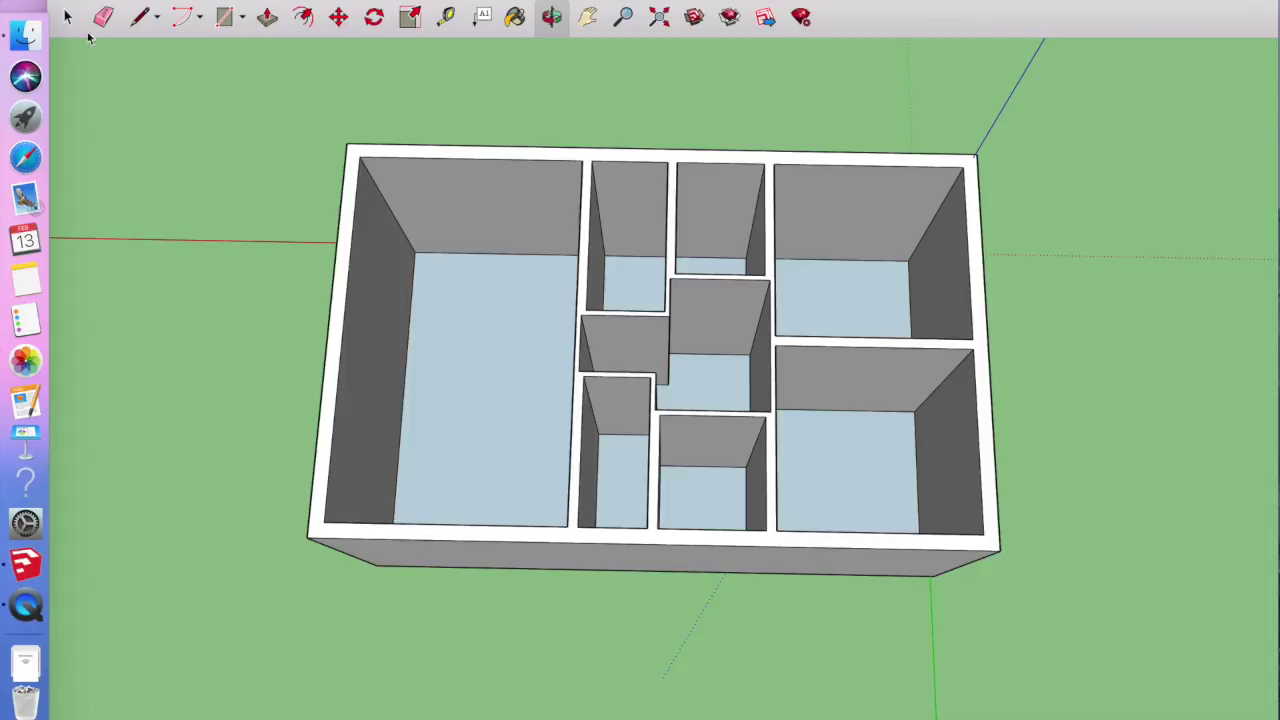